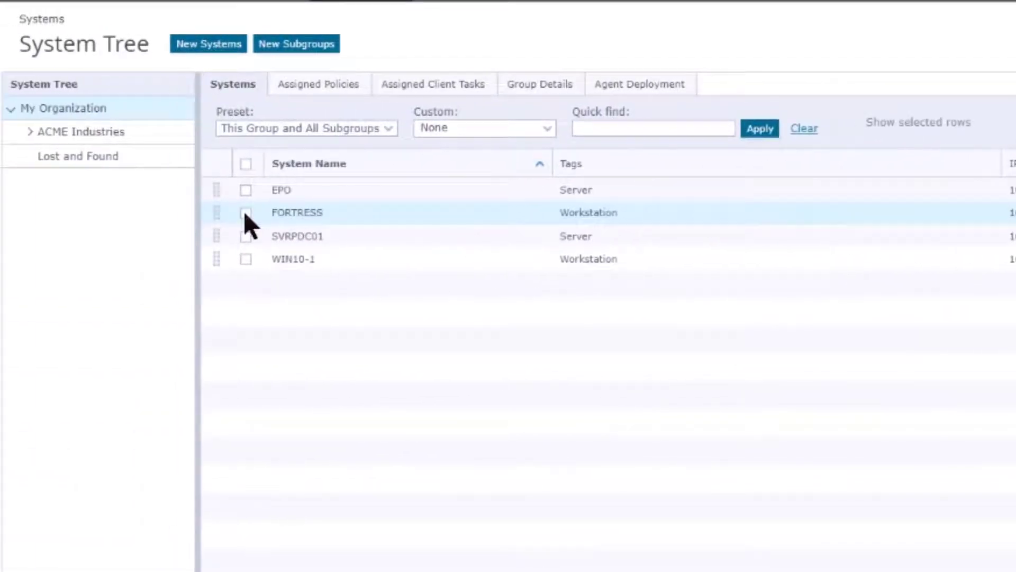
Apply Tag 1 – UGDLP 11.5 to 11.6 from the DLP Deployment tag group to the FORTRESS and WIN10-1 systems
left_click(245, 213)
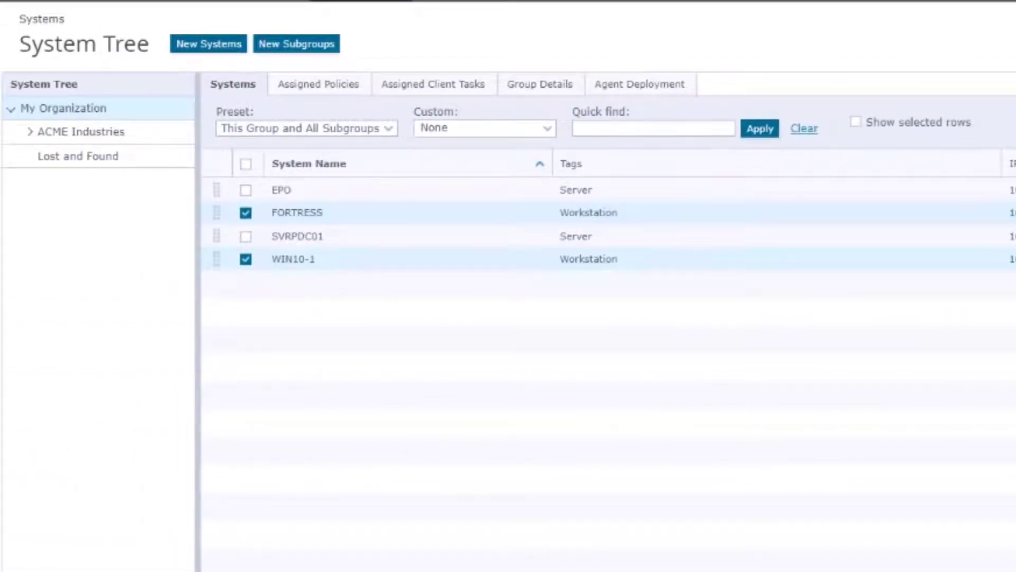
left_click(350, 551)
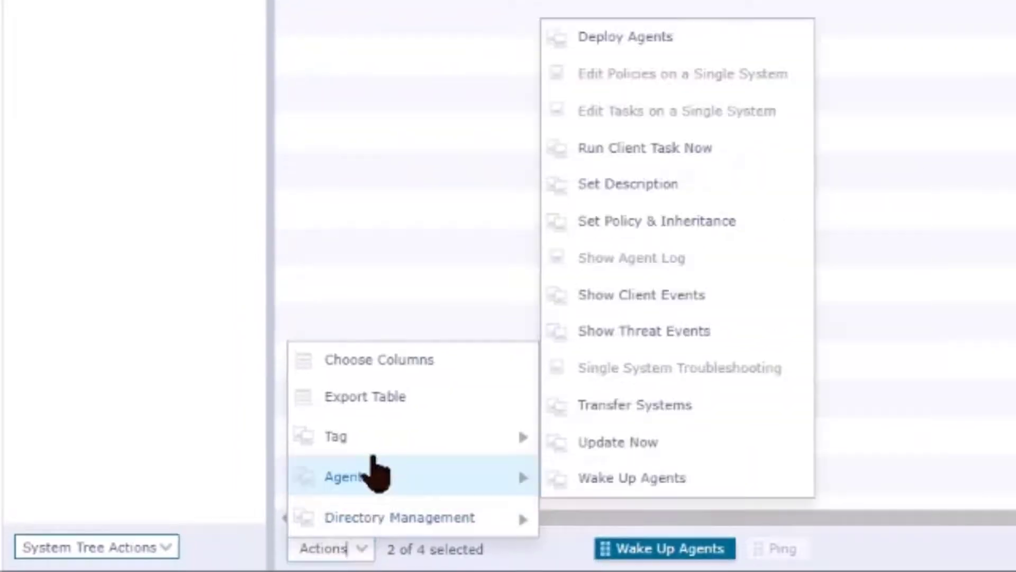
mouse_move(378, 442)
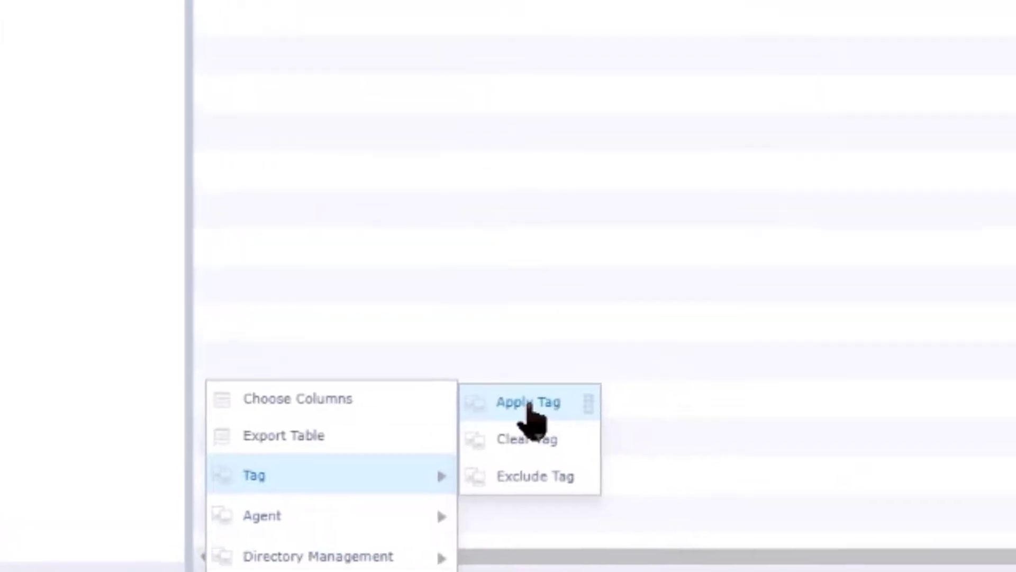
left_click(609, 365)
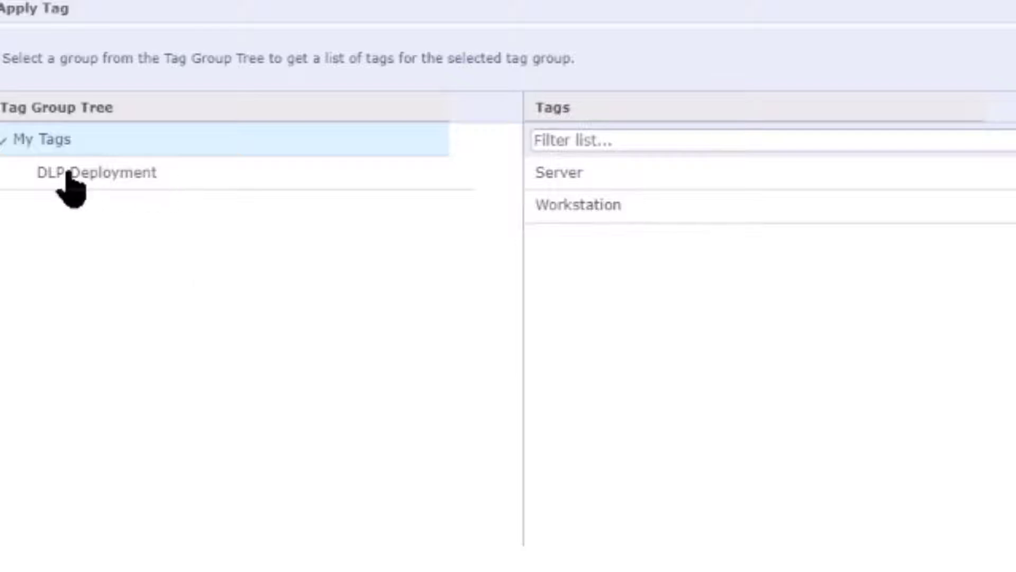
left_click(252, 86)
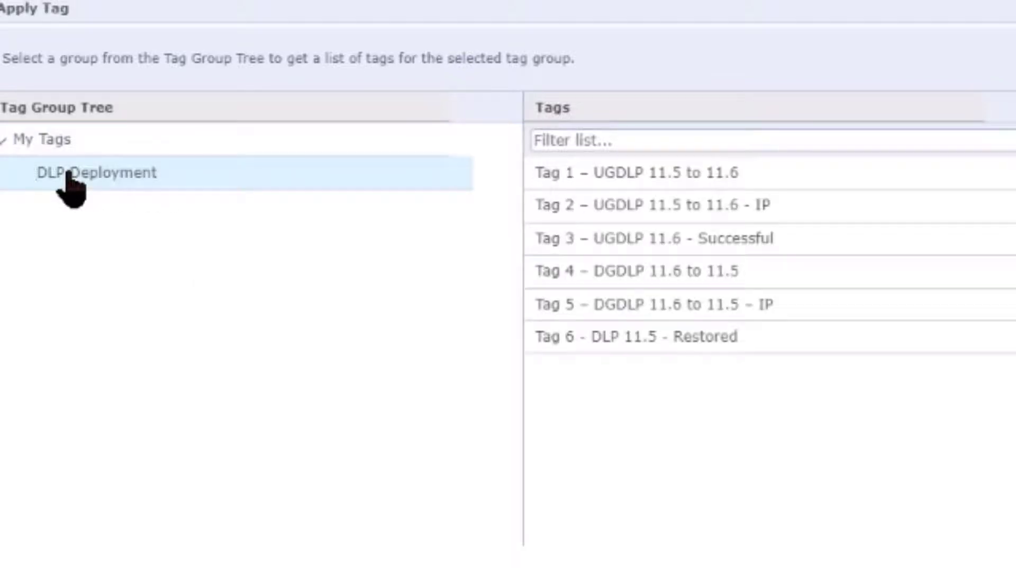
left_click(588, 174)
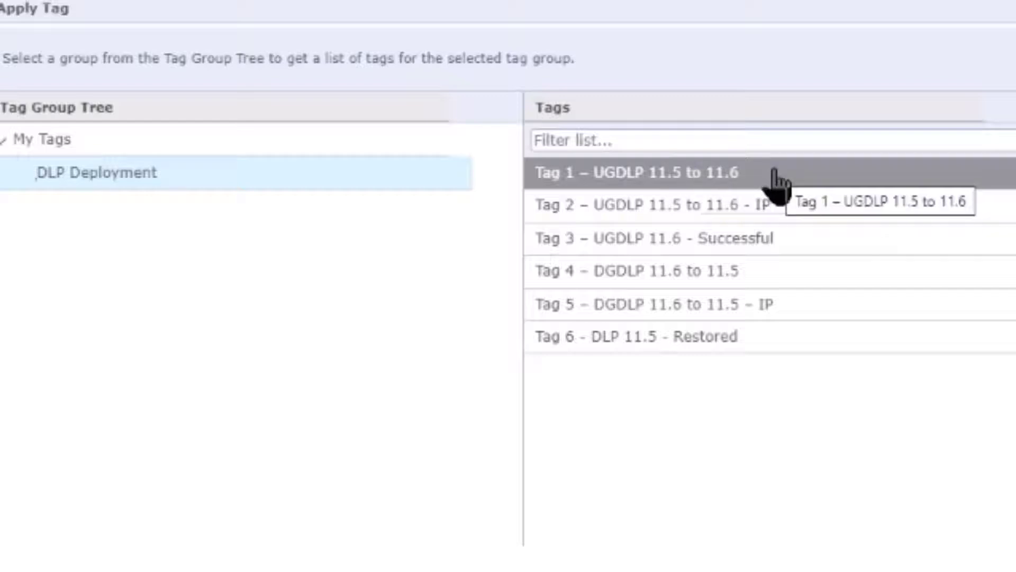
left_click(793, 244)
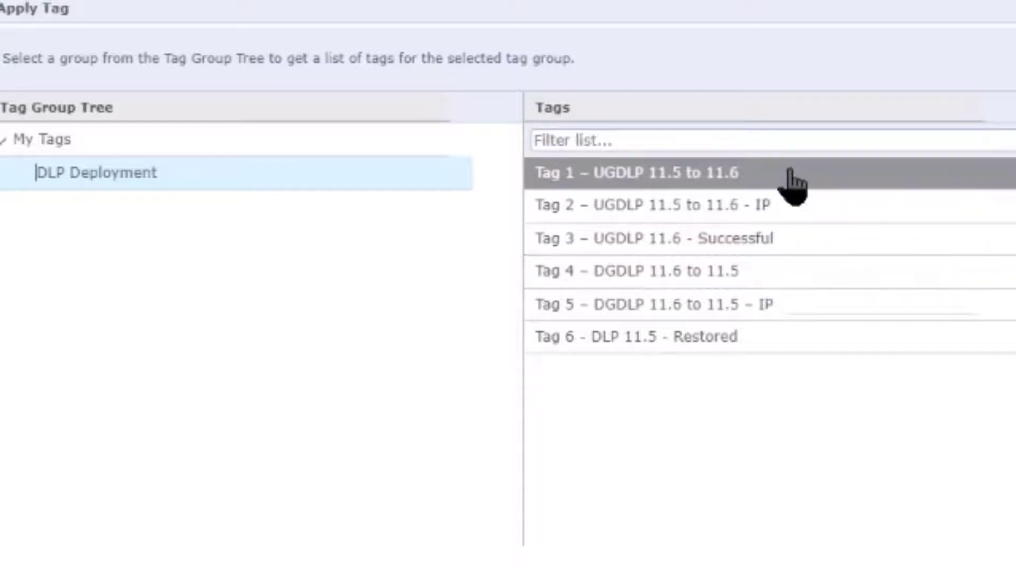
left_click(794, 180)
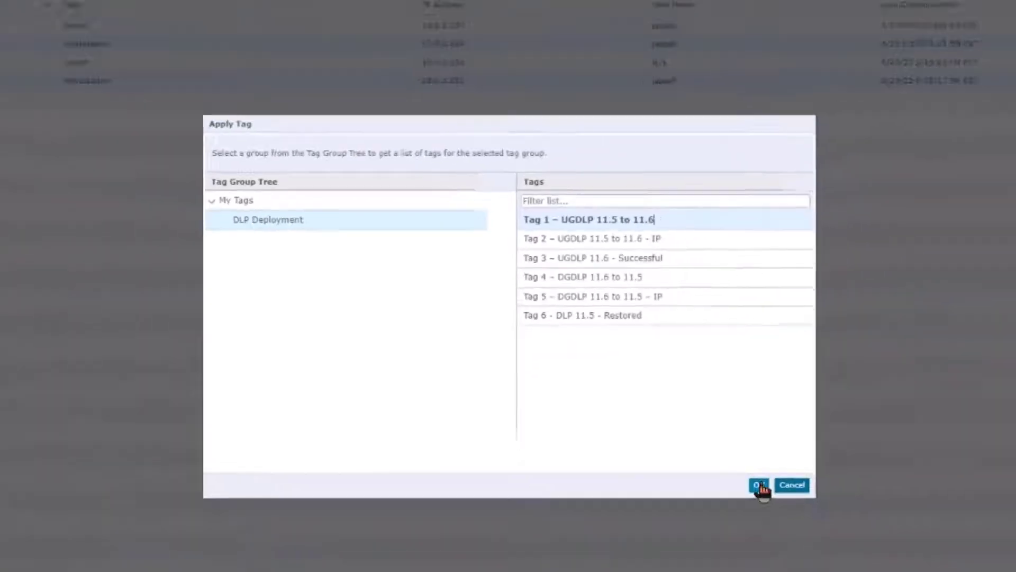
left_click(759, 485)
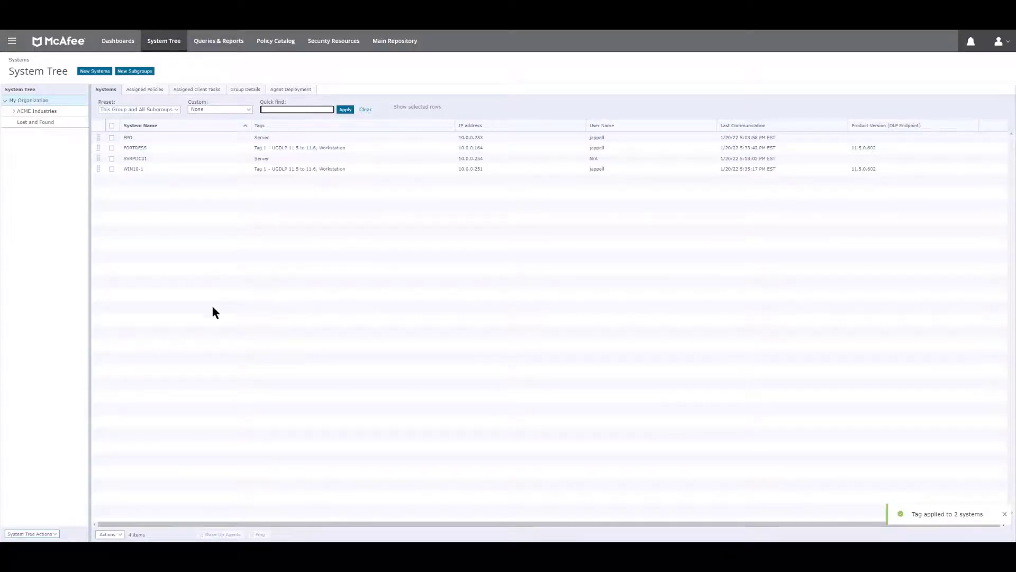
Run the server task Part 1 - DLP AGENT - U\G 11.5 to 11.6
left_click(12, 42)
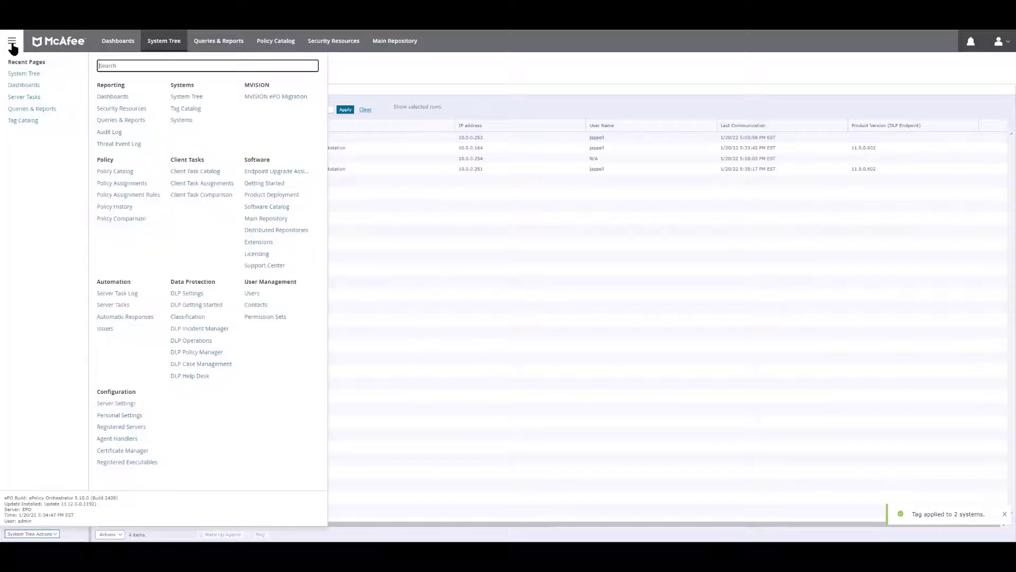
left_click(27, 97)
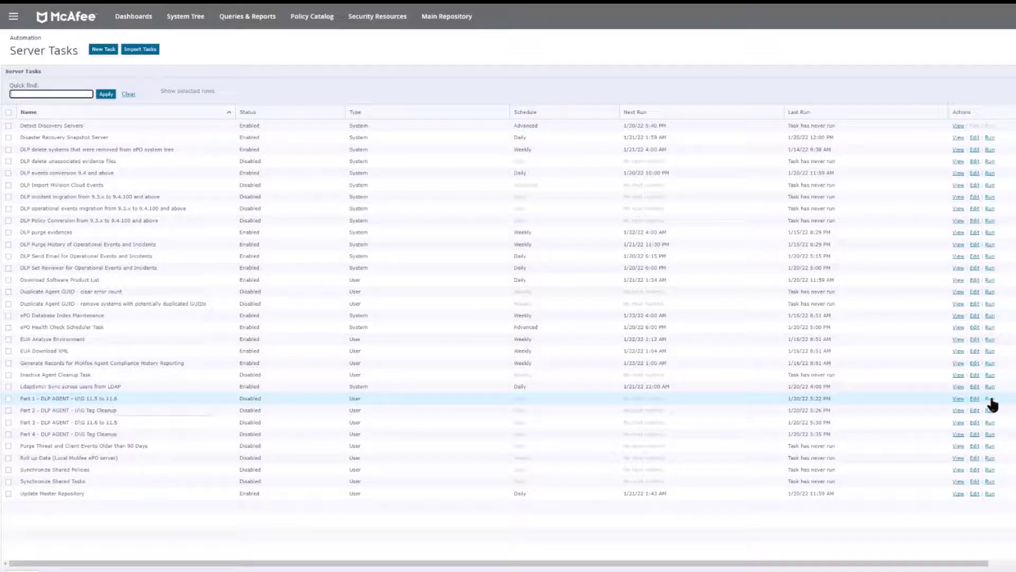
left_click(991, 399)
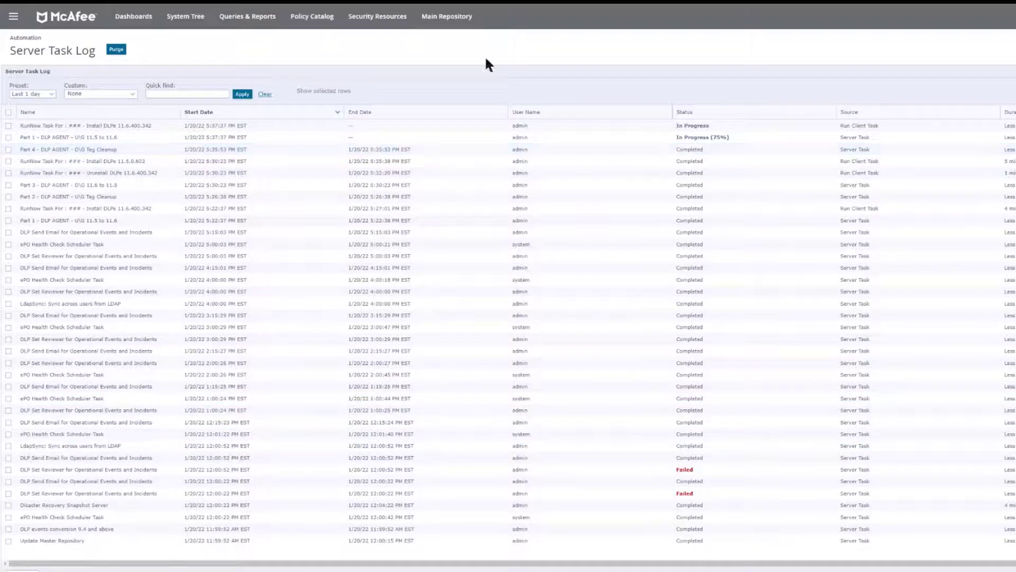
Check the upgrade progress on the Dashboards page and the tags of FORTRESS and WIN10-1 in the System Tree
left_click(129, 26)
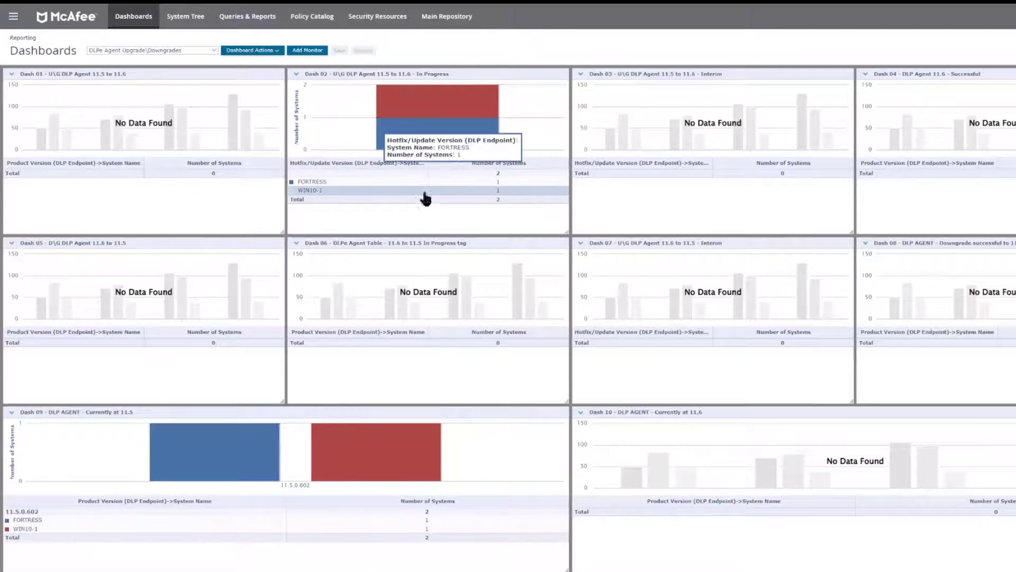
left_click(184, 21)
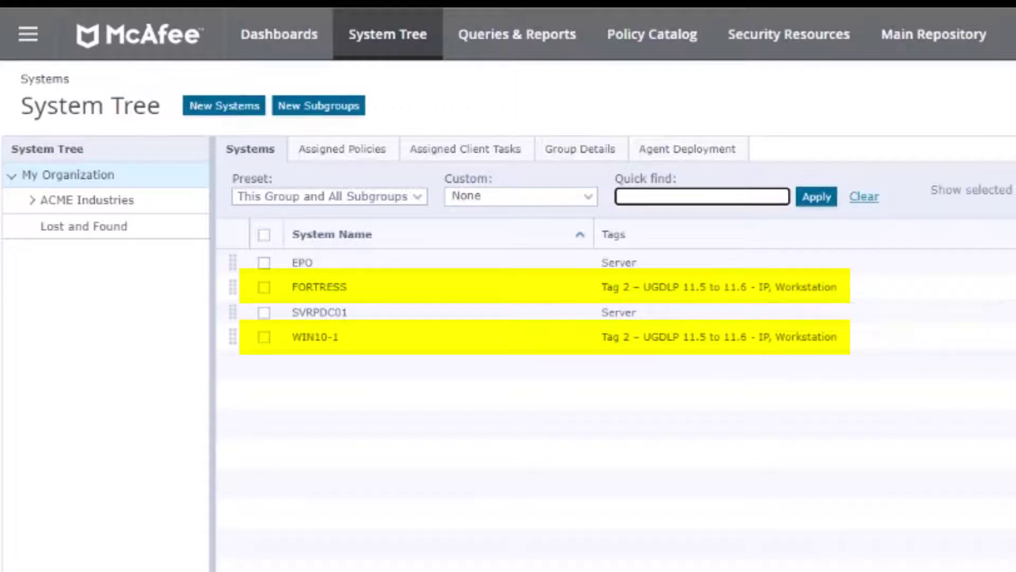
left_click(258, 38)
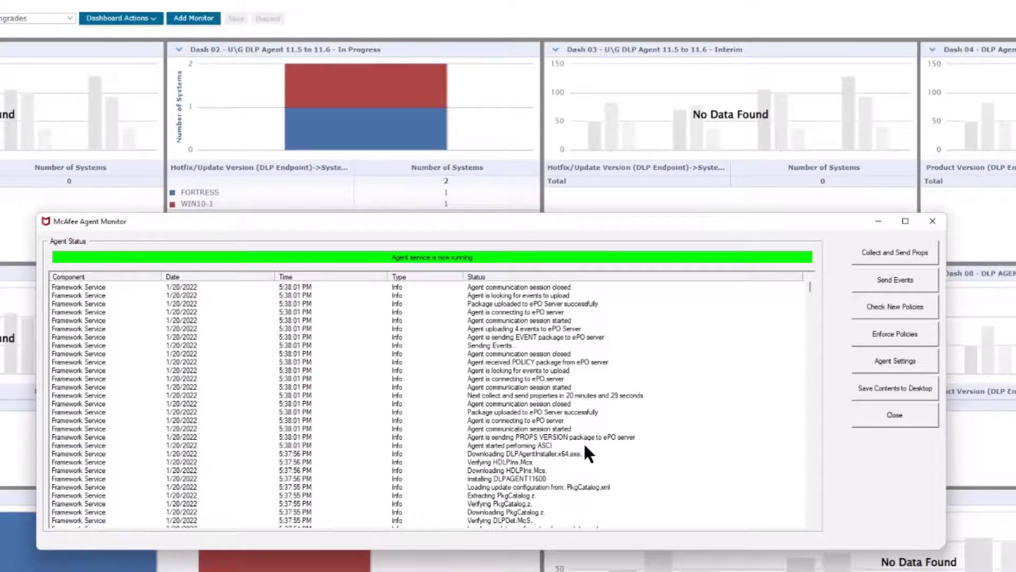
Examine the McAfee Agent Monitor log for the Install DLPe 11.6.400.342 task and the DLPAGENT11600 installation entries
scroll(583, 441, "down", 6)
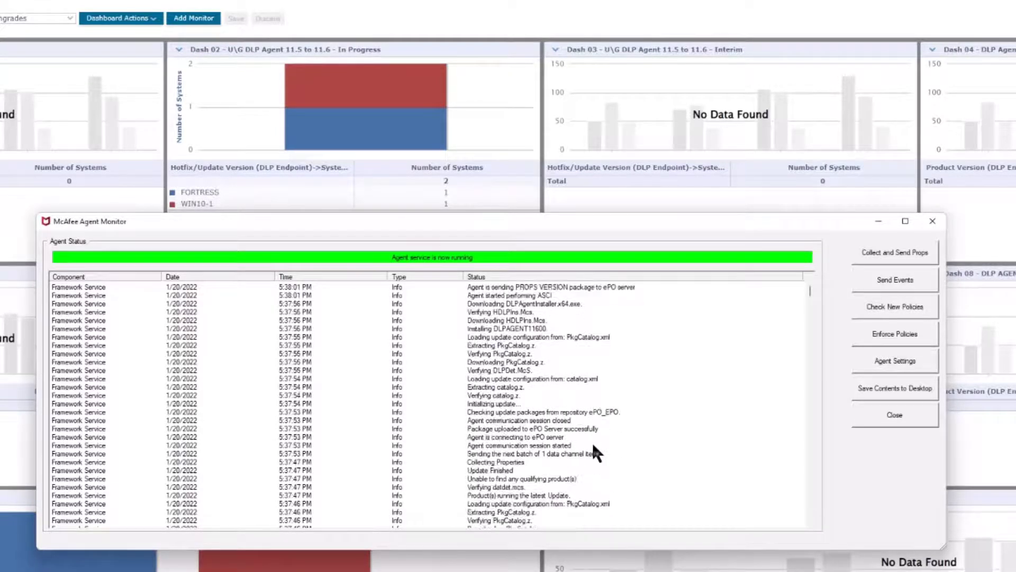
scroll(594, 446, "down", 1)
scroll(592, 395, "down", 9)
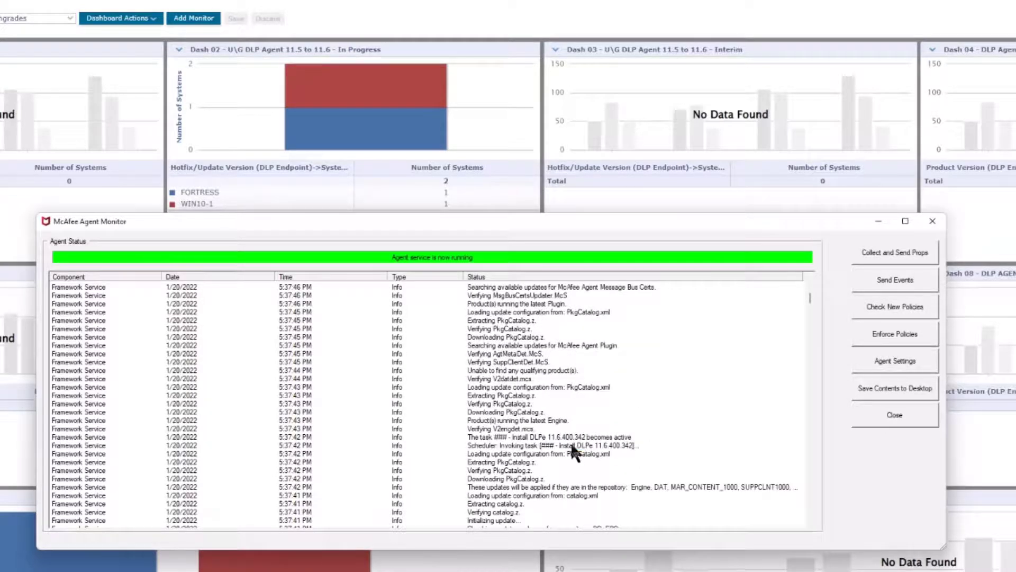
left_click(571, 445)
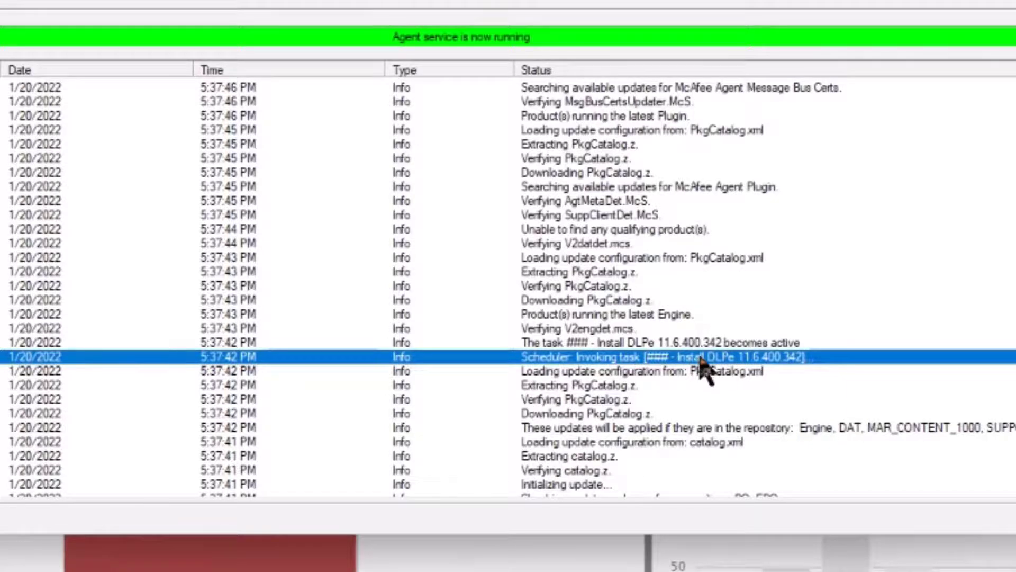
scroll(701, 360, "up", 12)
scroll(701, 360, "up", 4)
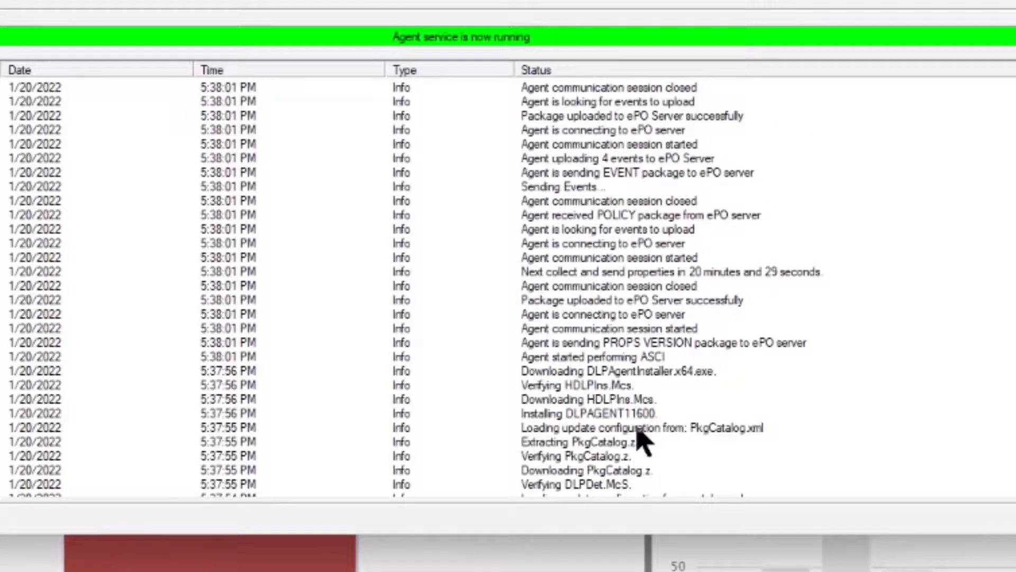
left_click(625, 399)
left_click(656, 412)
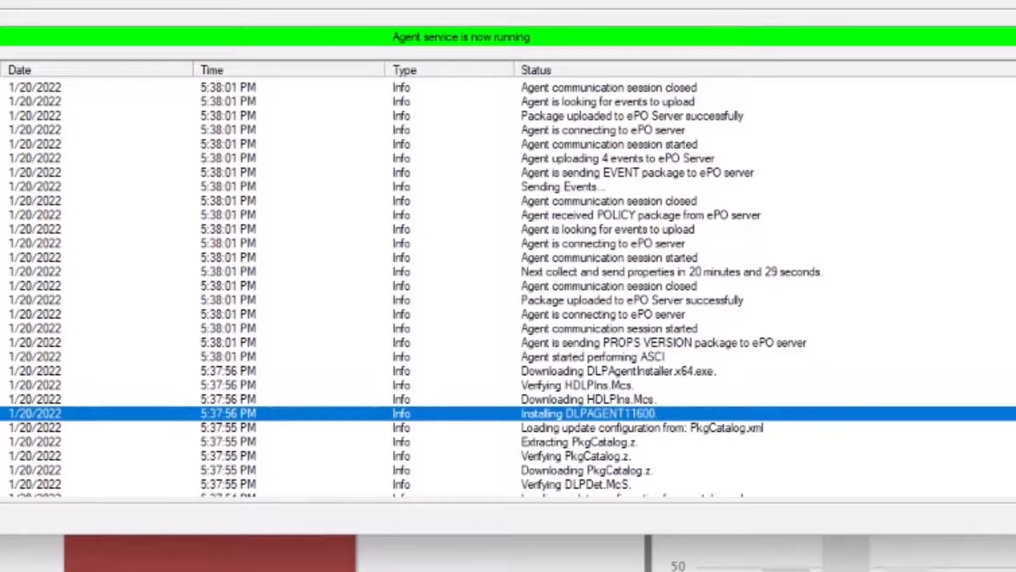
Return to the dashboards and view the refresh interval settings of the Dash 02 In Progress monitor
key("alt+Tab")
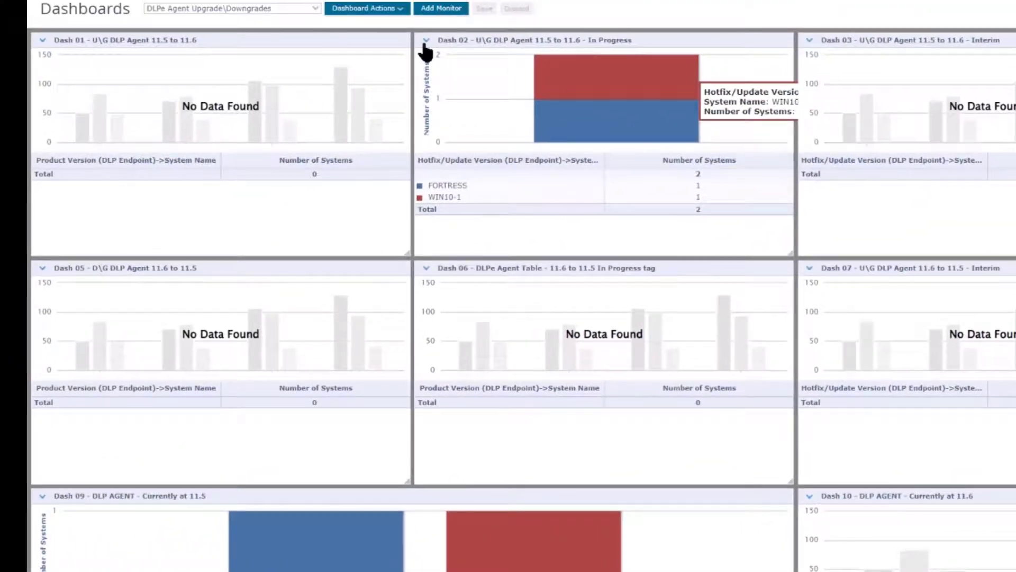
left_click(426, 41)
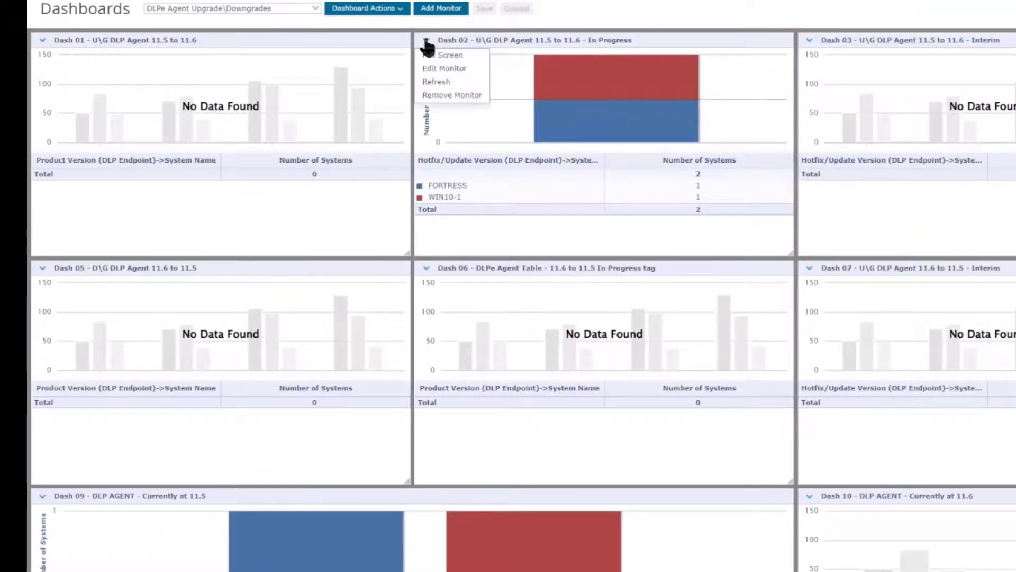
left_click(439, 62)
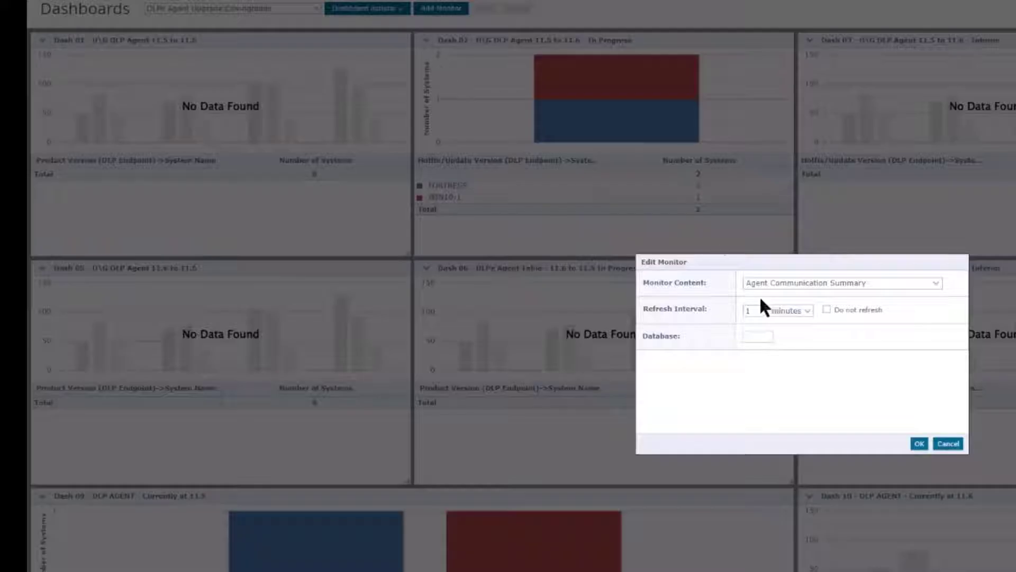
left_click(807, 309)
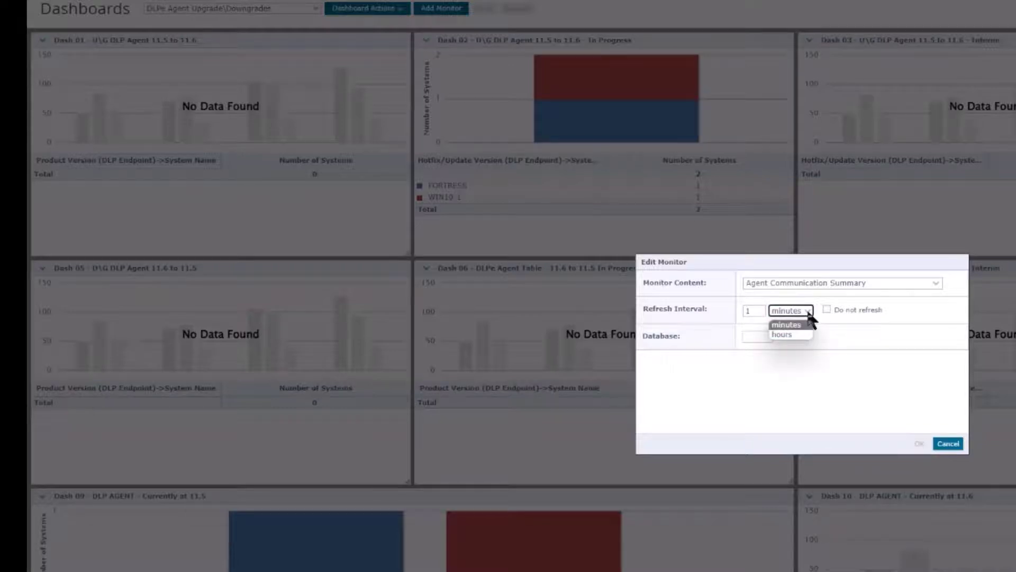
left_click(809, 314)
left_click(945, 443)
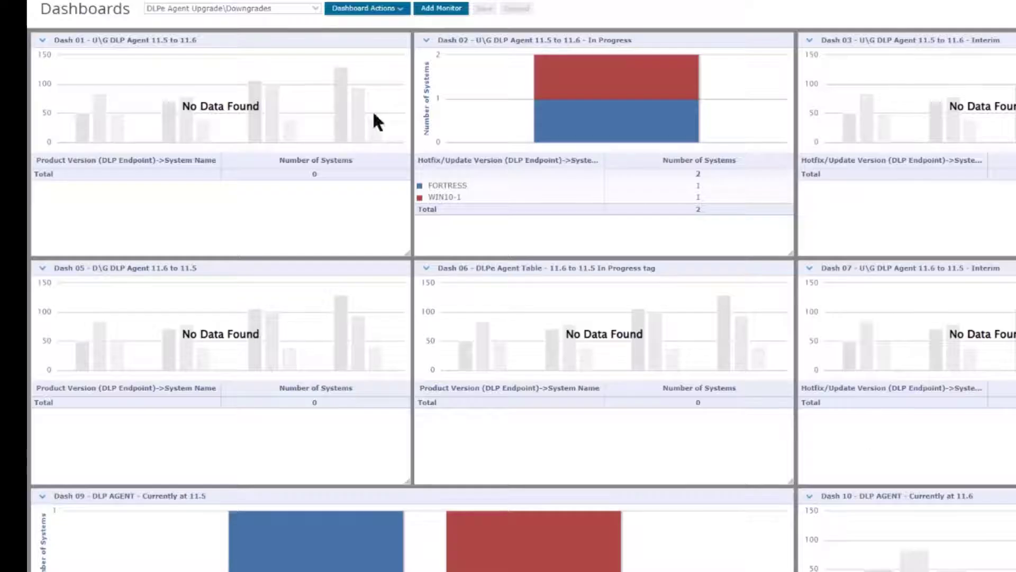
Refresh the Dash 02 In Progress and Dash 03 Interim monitors
left_click(427, 40)
left_click(446, 75)
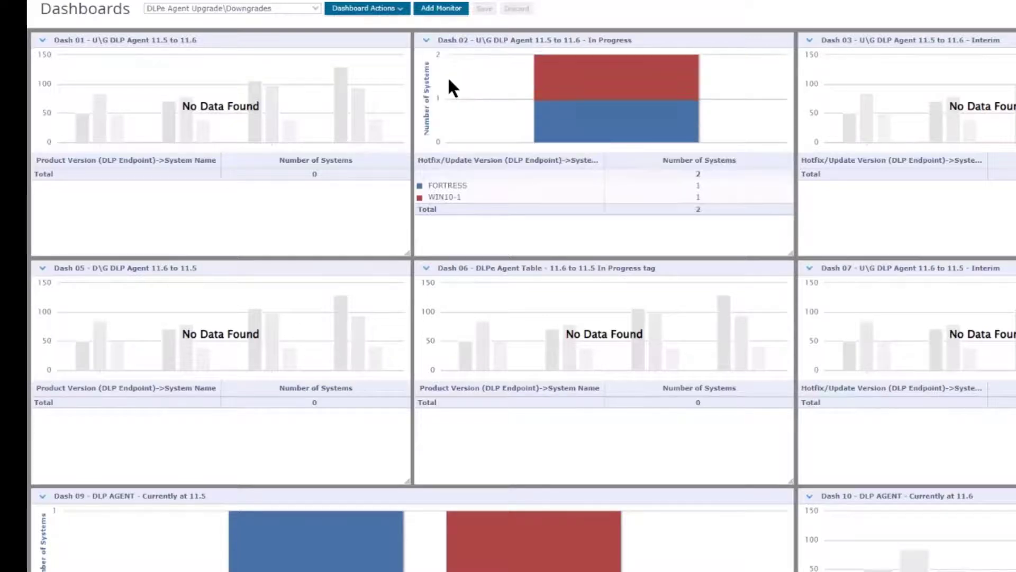
left_click(810, 40)
left_click(837, 78)
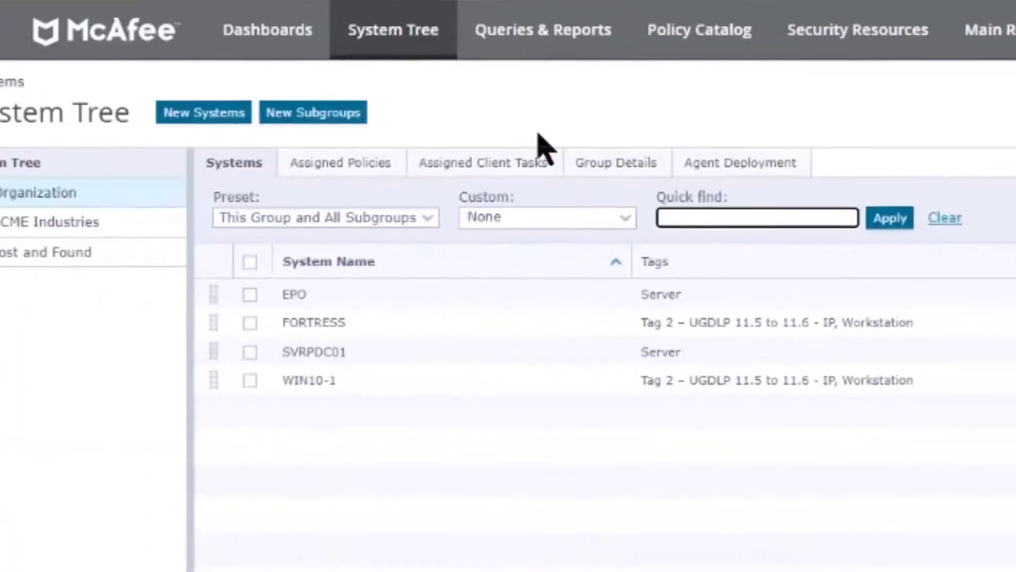
Check the systems' tags and DLP Endpoint versions in the System Tree, and the systems shown in the Dash 03 Interim monitor
left_click(336, 50)
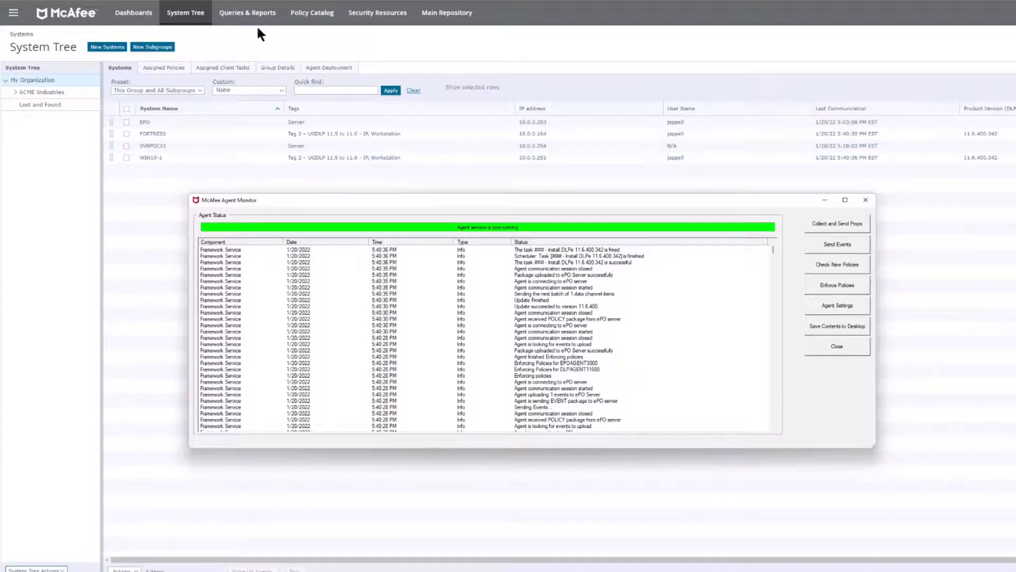
left_click(132, 16)
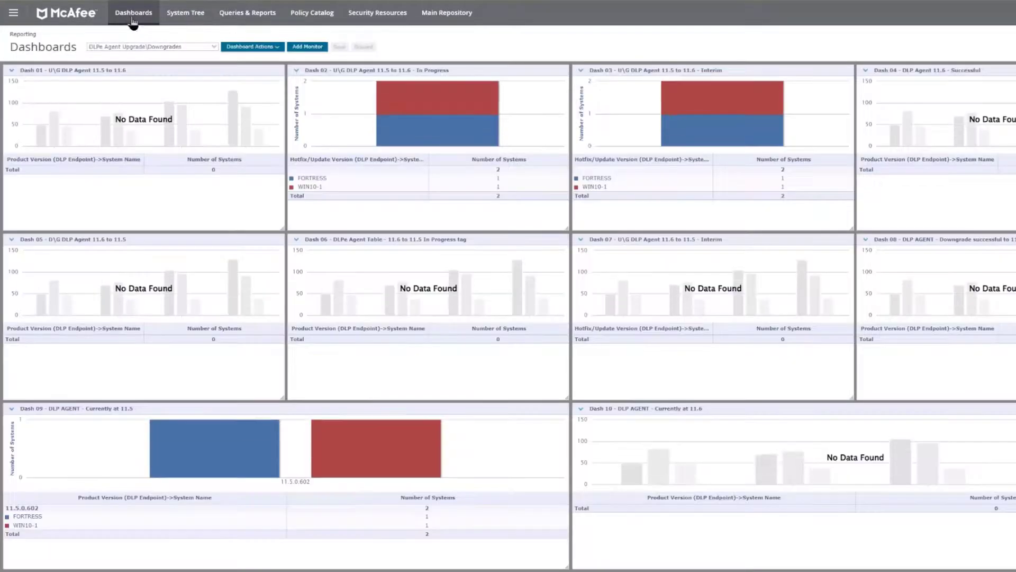
mouse_move(778, 188)
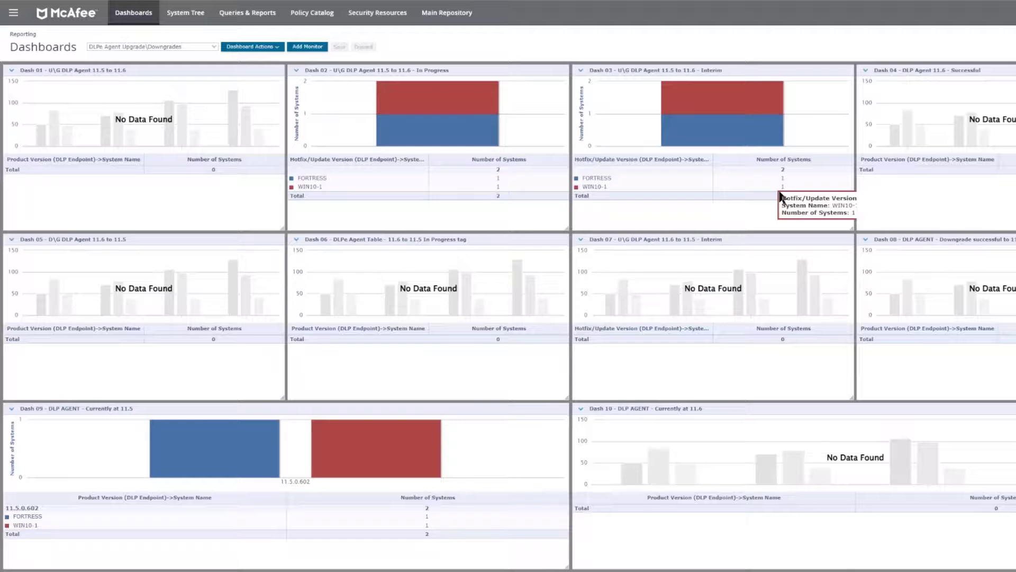
mouse_move(740, 152)
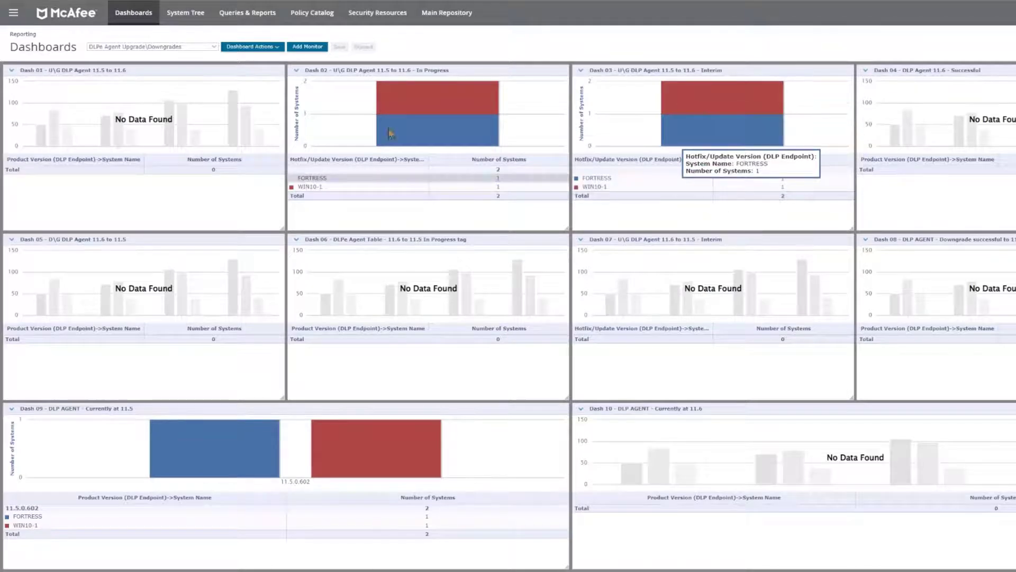
Run the server task Part 2 - DLP AGENT - U\G Tag Cleanup
left_click(14, 13)
left_click(24, 80)
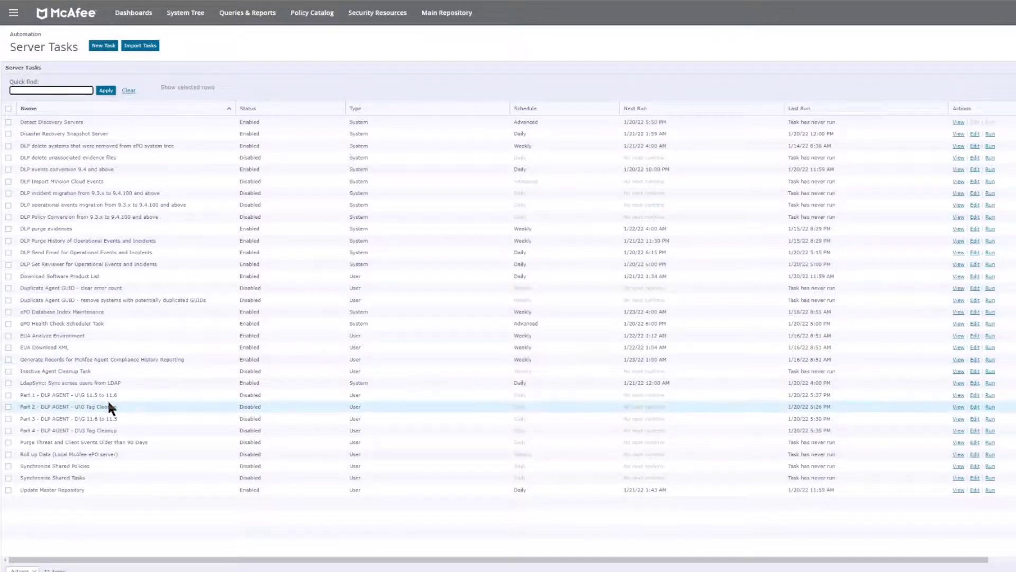
left_click(990, 407)
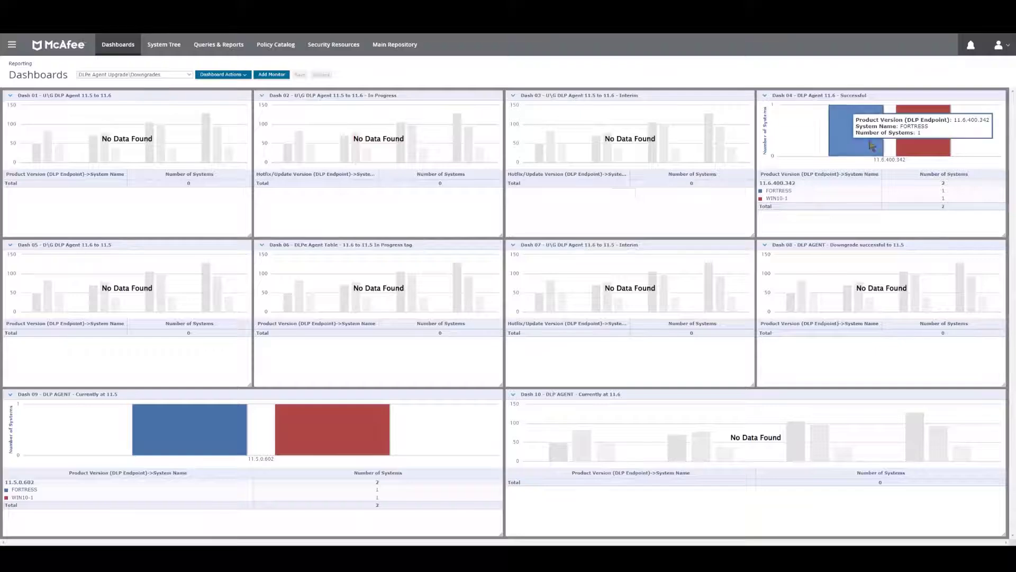
Check the Dash 04 Successful monitor and the tags and DLP Endpoint versions in the System Tree
mouse_move(957, 204)
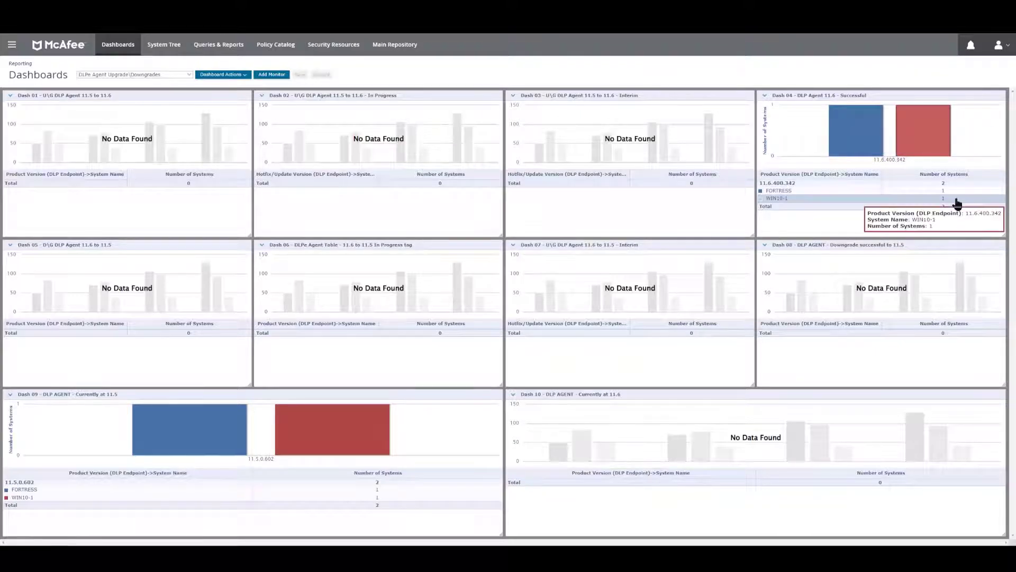
left_click(165, 47)
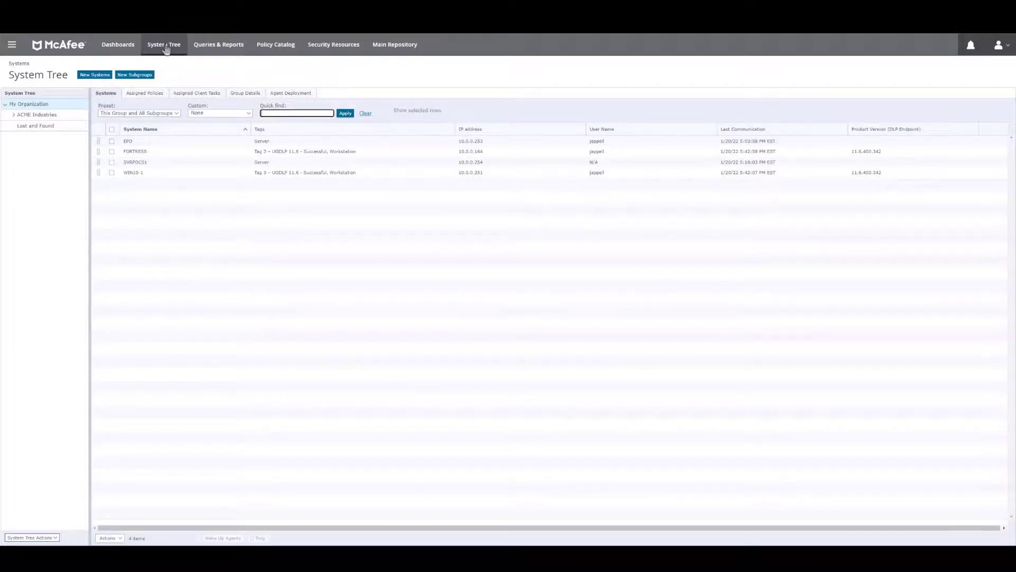
Apply Tag 4 – DGDLP 11.6 to 11.5 from the DLP Deployment group to FORTRESS and WIN10-1
left_click(112, 152)
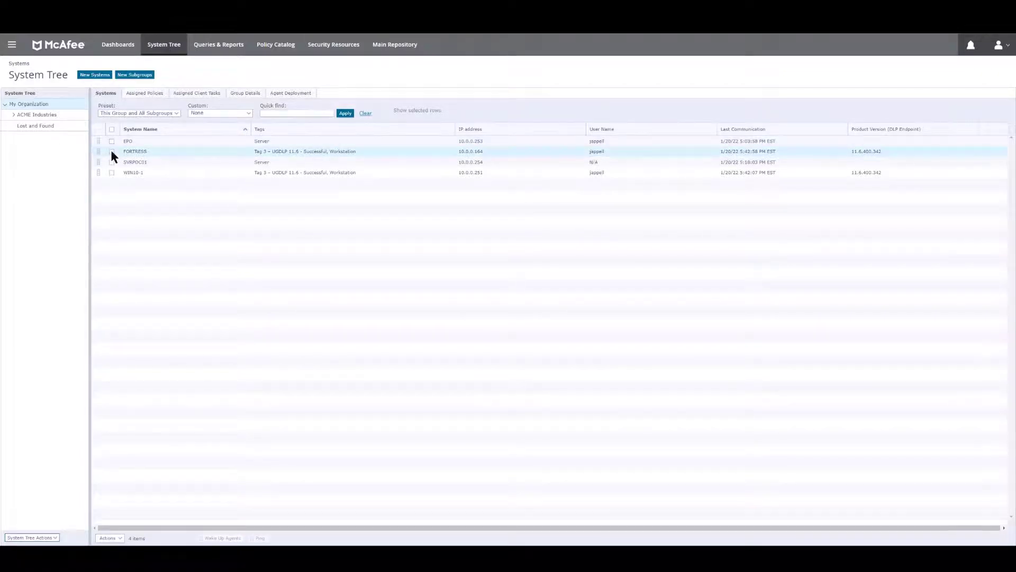
left_click(112, 173)
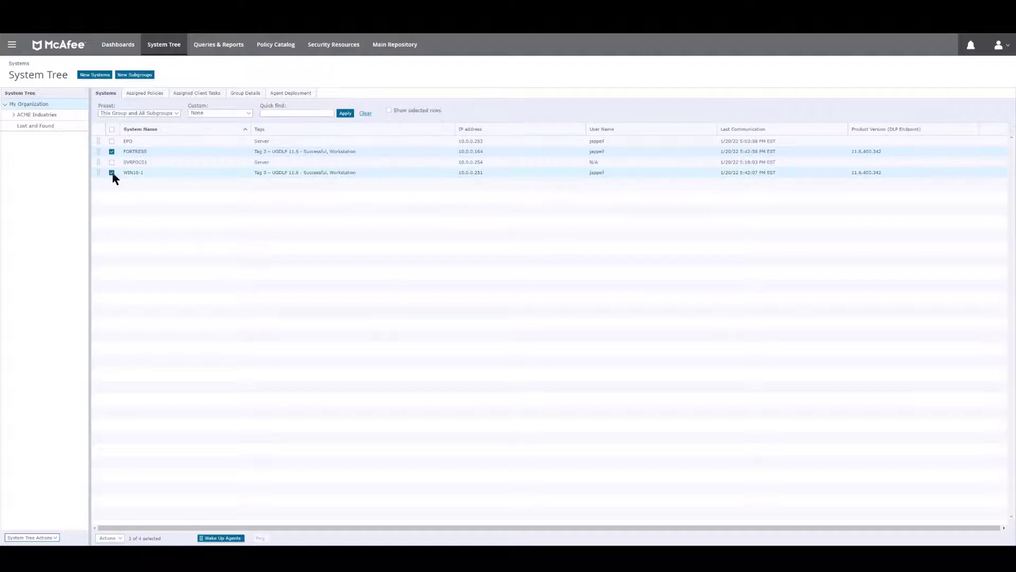
left_click(120, 538)
mouse_move(127, 501)
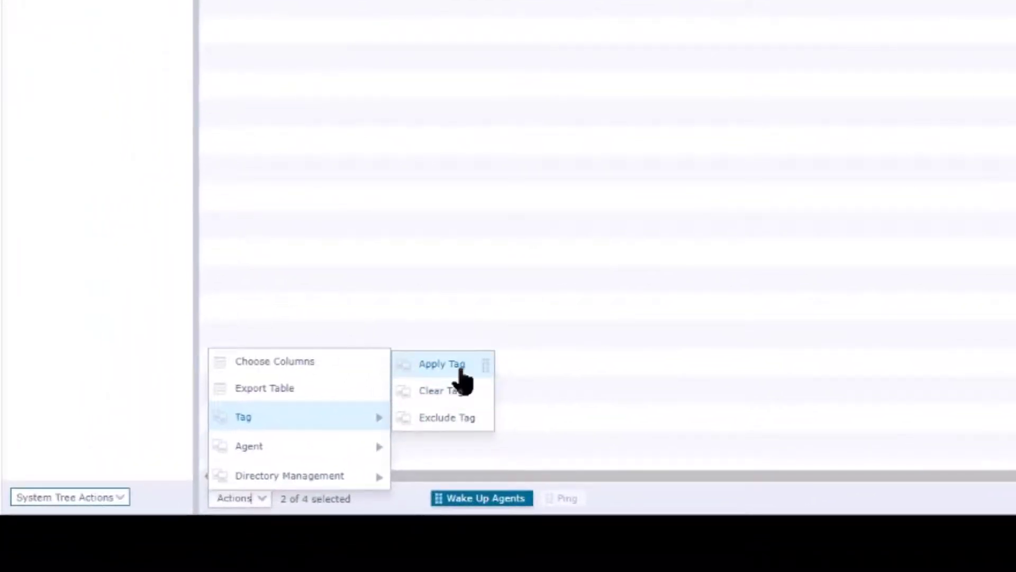
left_click(460, 370)
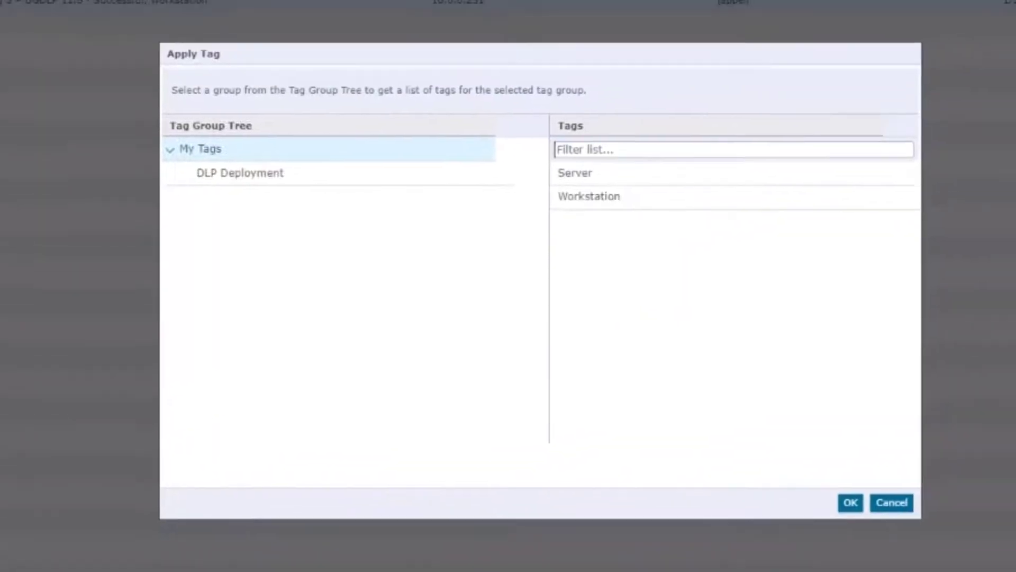
left_click(223, 175)
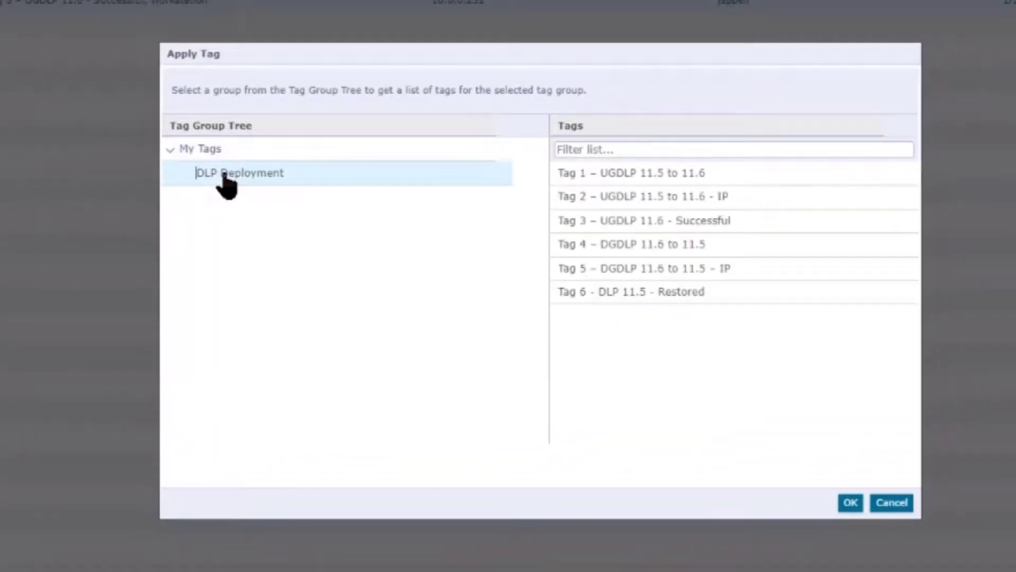
left_click(711, 246)
left_click(850, 503)
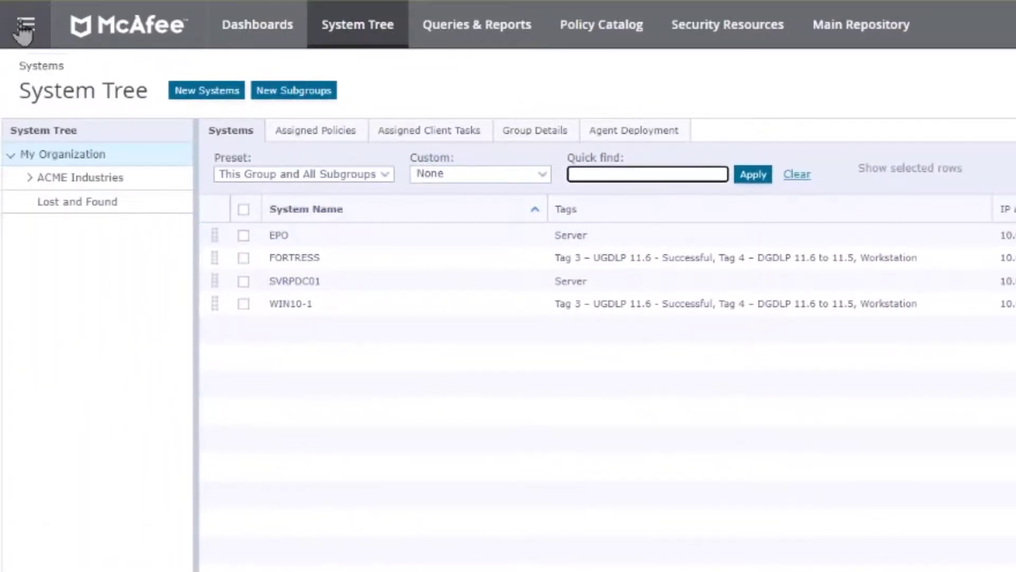
Reschedule the server task Part 3 - DLP AGENT - D\G 11.6 to 11.5 to run daily at 5:45 PM and save it
left_click(24, 27)
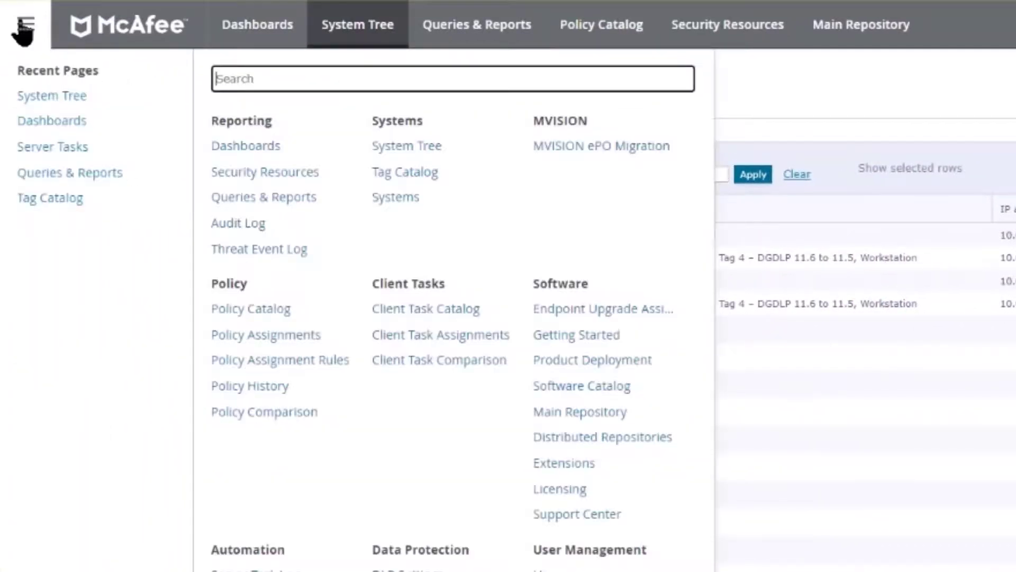
left_click(73, 147)
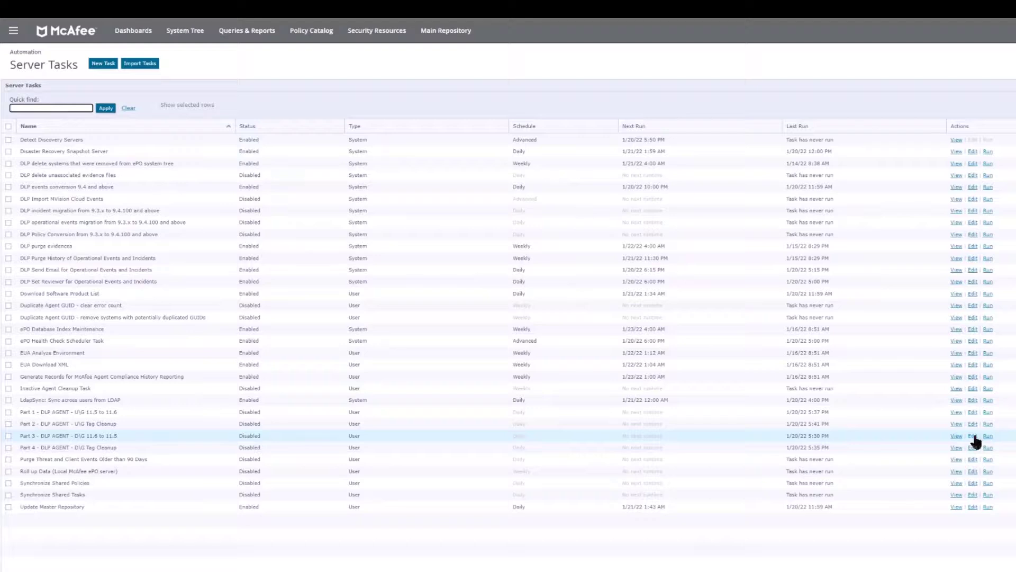
left_click(973, 435)
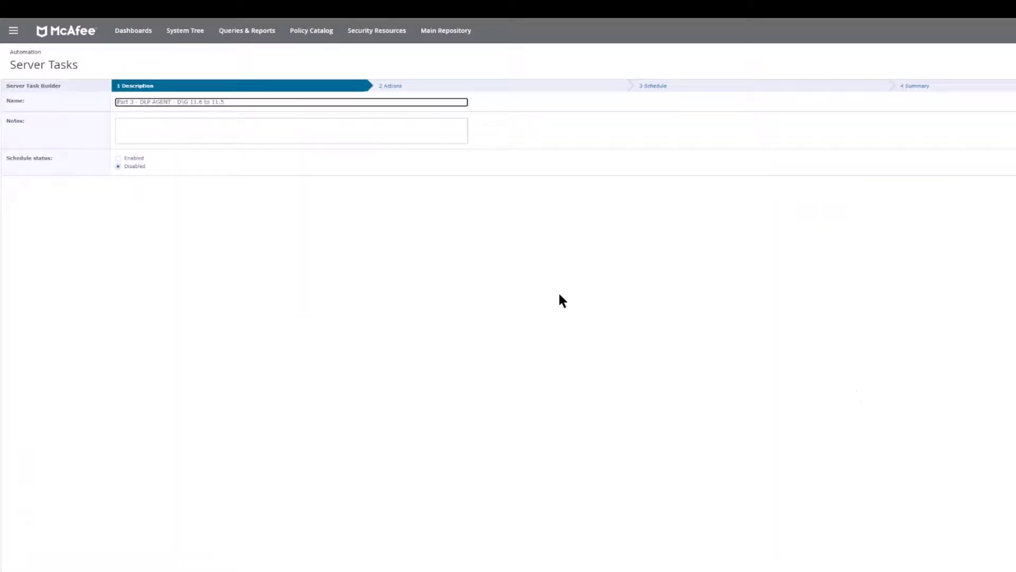
left_click(656, 87)
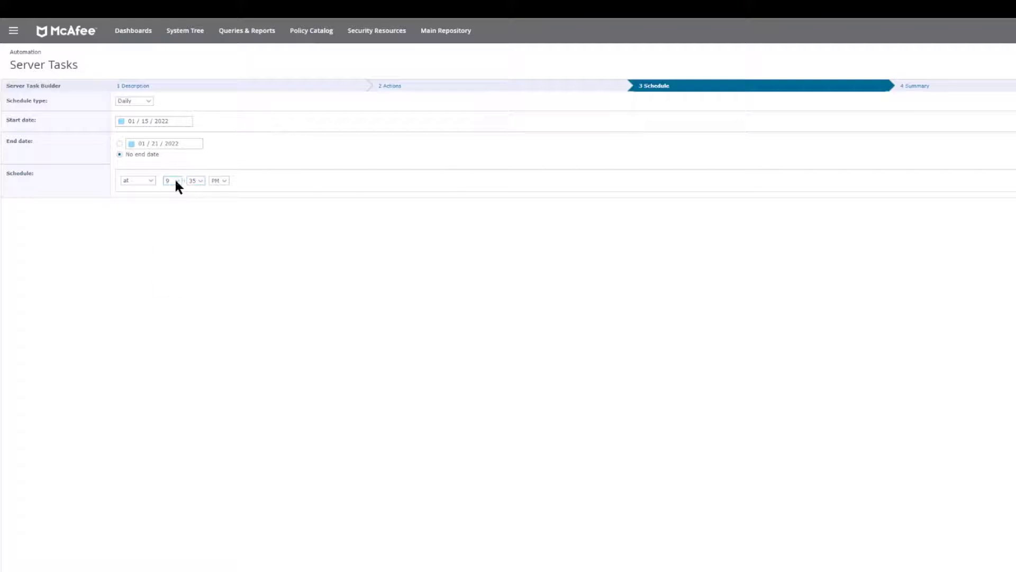
left_click(173, 180)
left_click(172, 220)
left_click(196, 180)
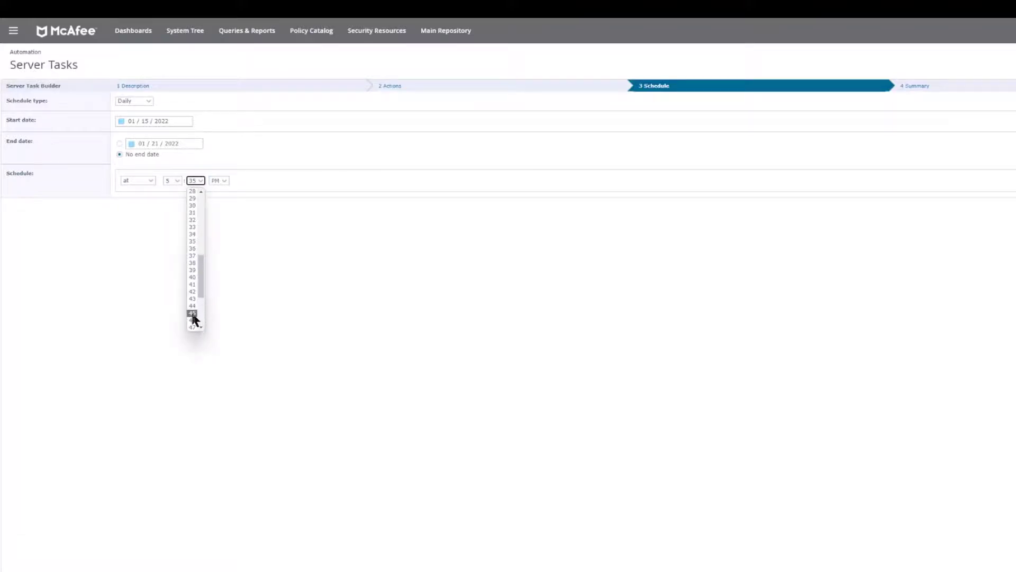
left_click(193, 313)
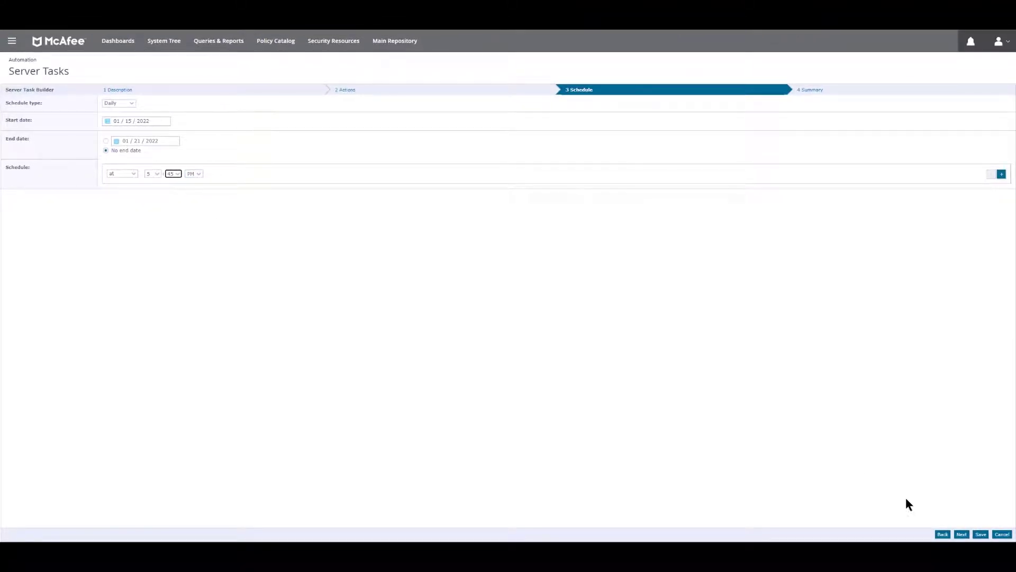
left_click(981, 535)
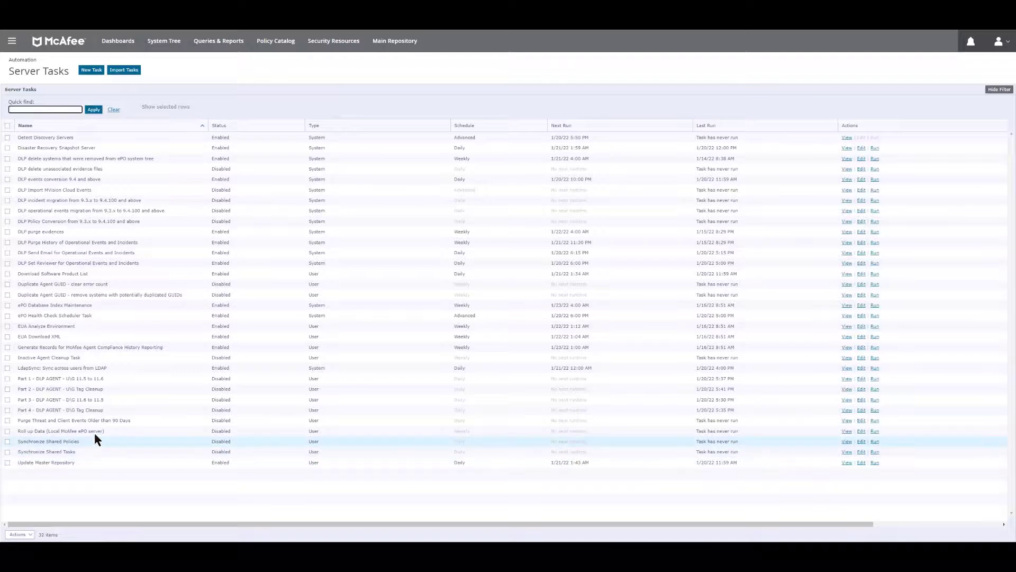
Enable the server task Part 3 - DLP AGENT - D\G 11.6 to 11.5
left_click(8, 400)
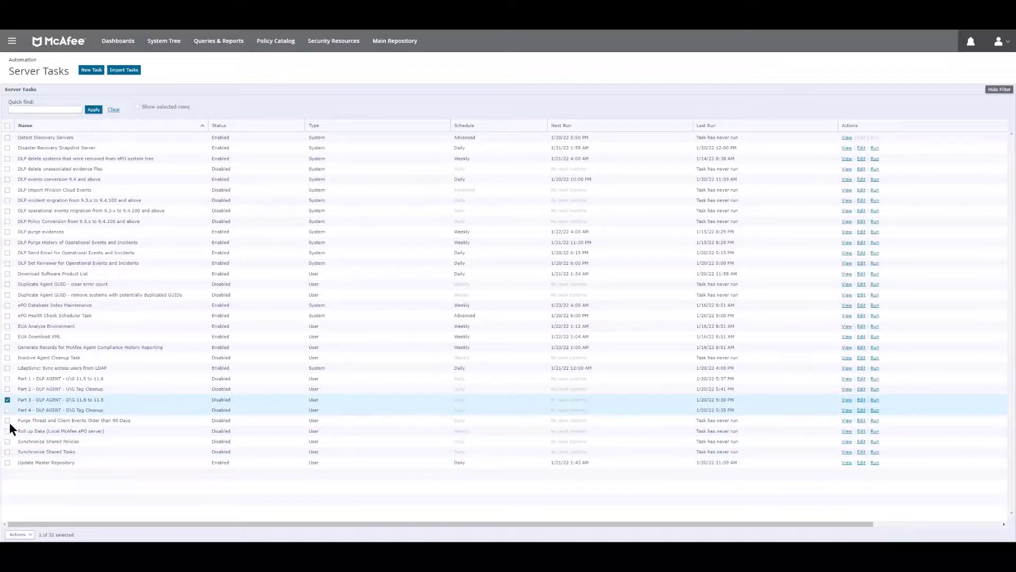
left_click(27, 534)
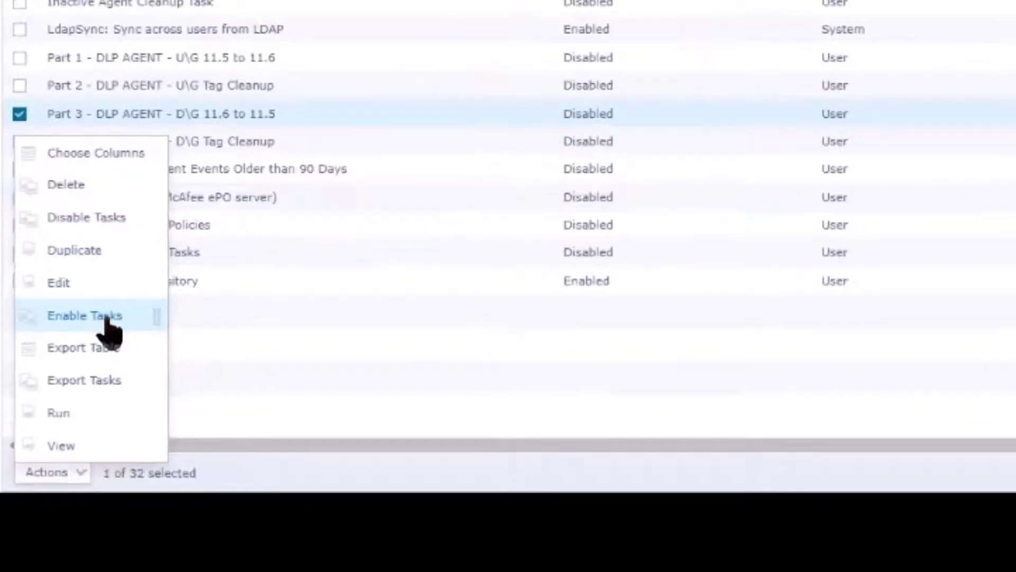
left_click(106, 318)
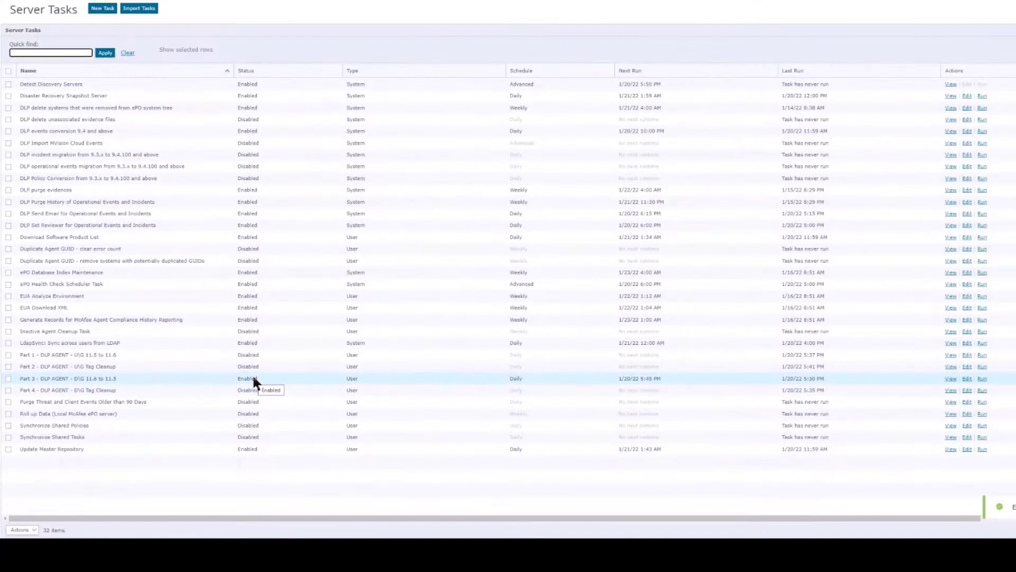
Enable the server task Part 4 - DLP AGENT - D\G Tag Cleanup and move its daily run time into the 5 PM hour
left_click(967, 391)
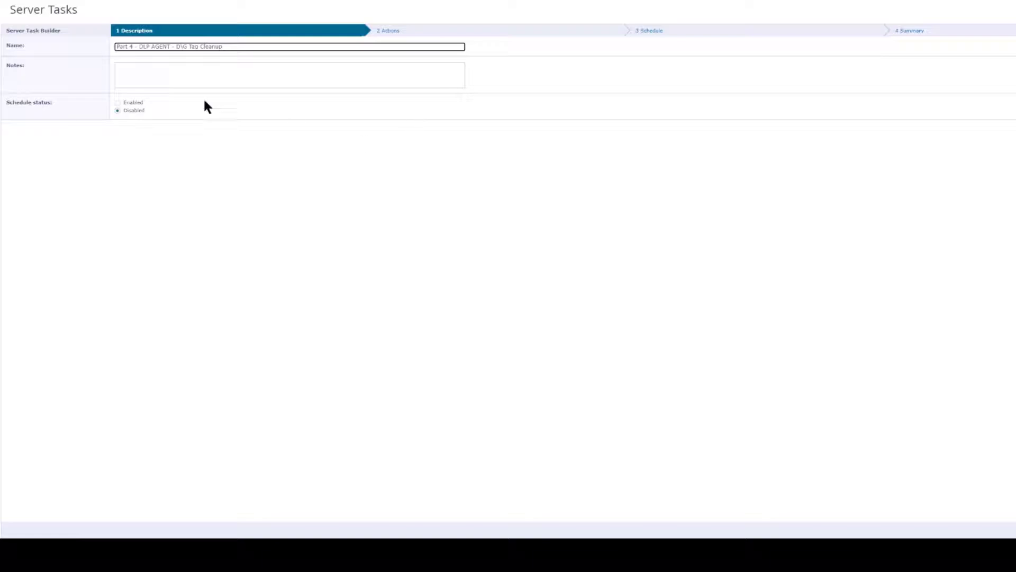
left_click(131, 102)
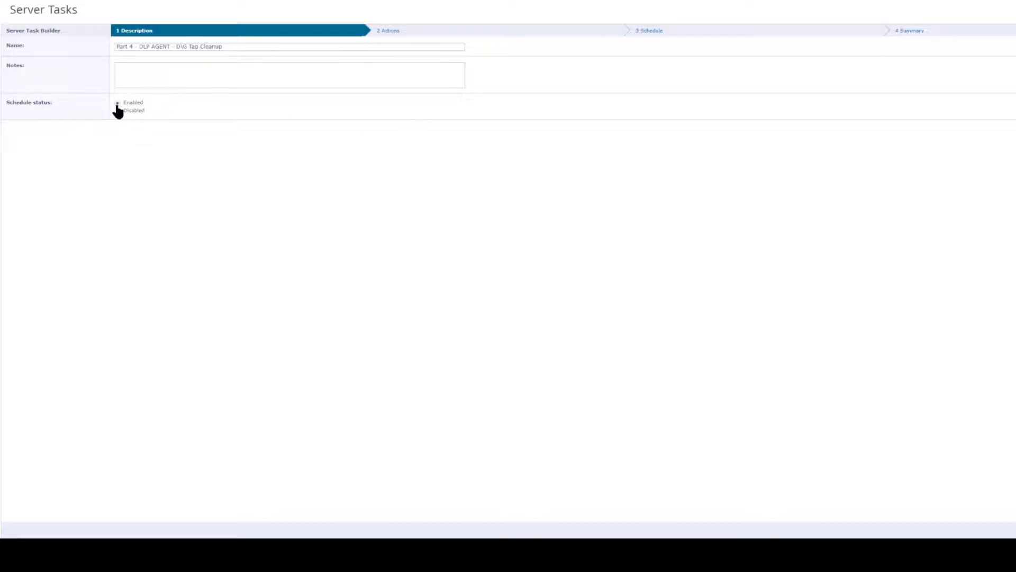
left_click(666, 34)
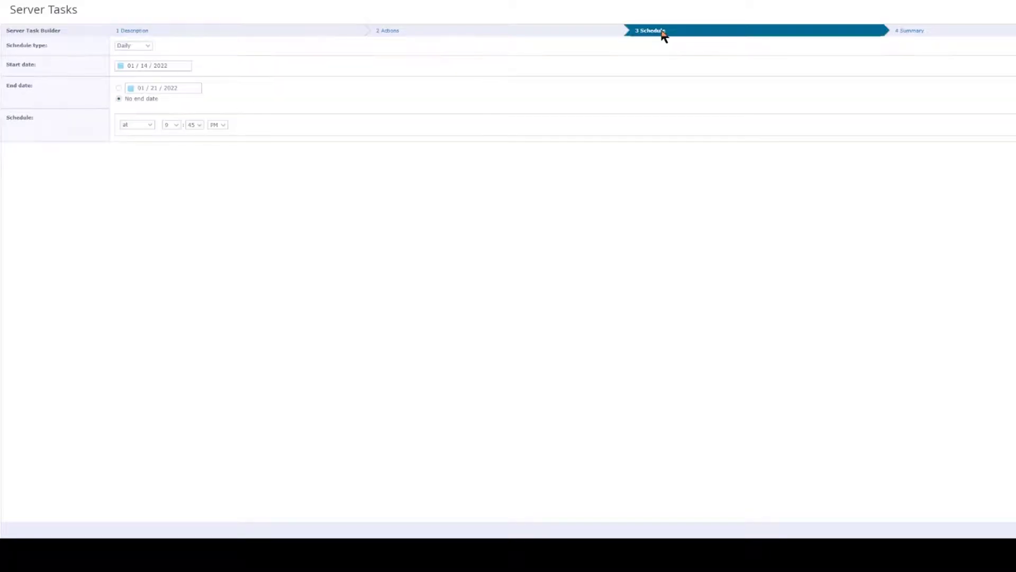
left_click(172, 125)
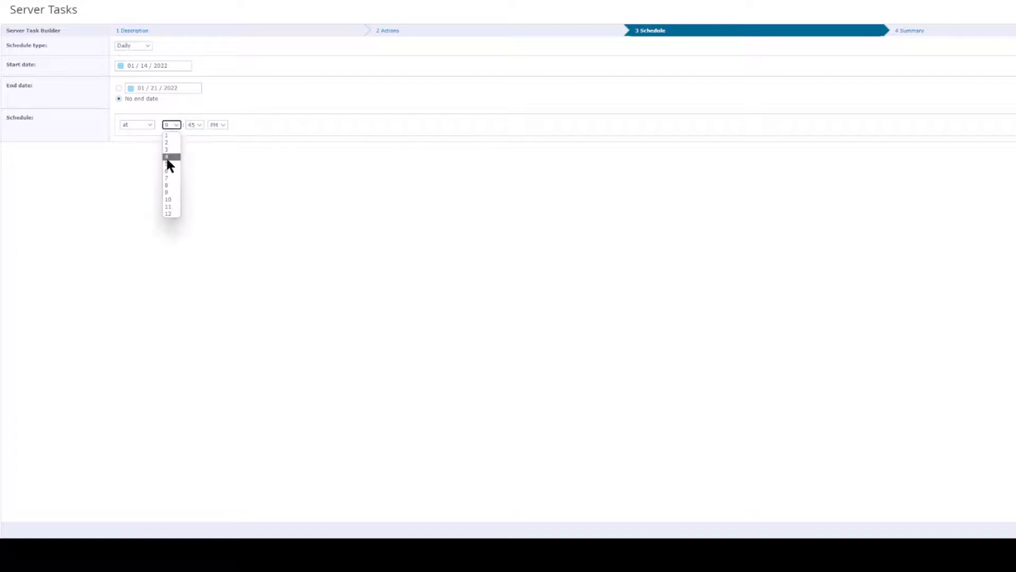
left_click(167, 165)
left_click(195, 125)
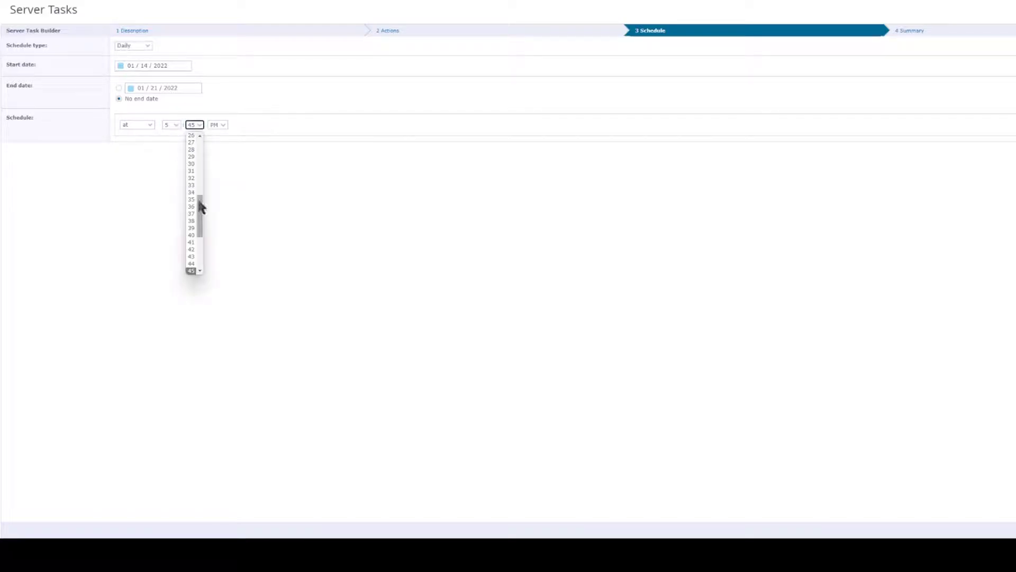
scroll(190, 218, "down", 3)
scroll(199, 258, "down", 1)
left_click(191, 257)
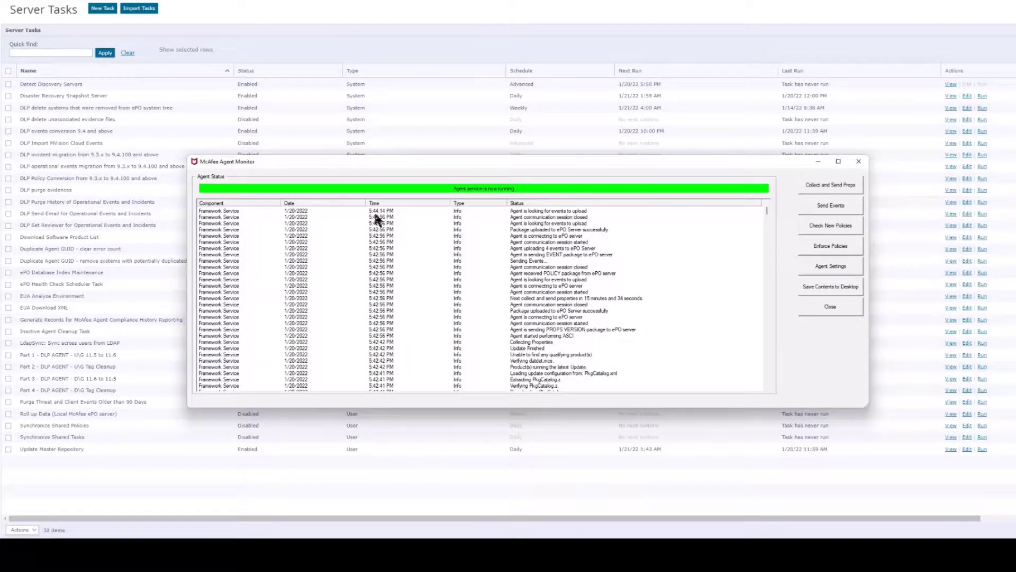
Check the downgrade dashboards, and examine the McAfee Agent Monitor log entries for the DLPe 11.6.400.342 uninstall and 11.5.0.602 install tasks
left_click(185, 1)
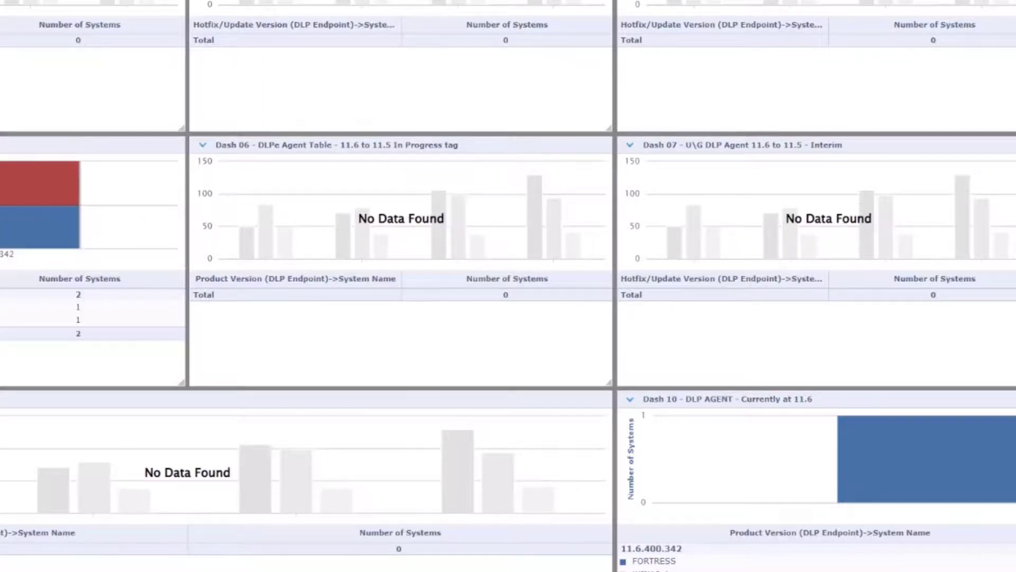
mouse_move(18, 141)
left_click(794, 569)
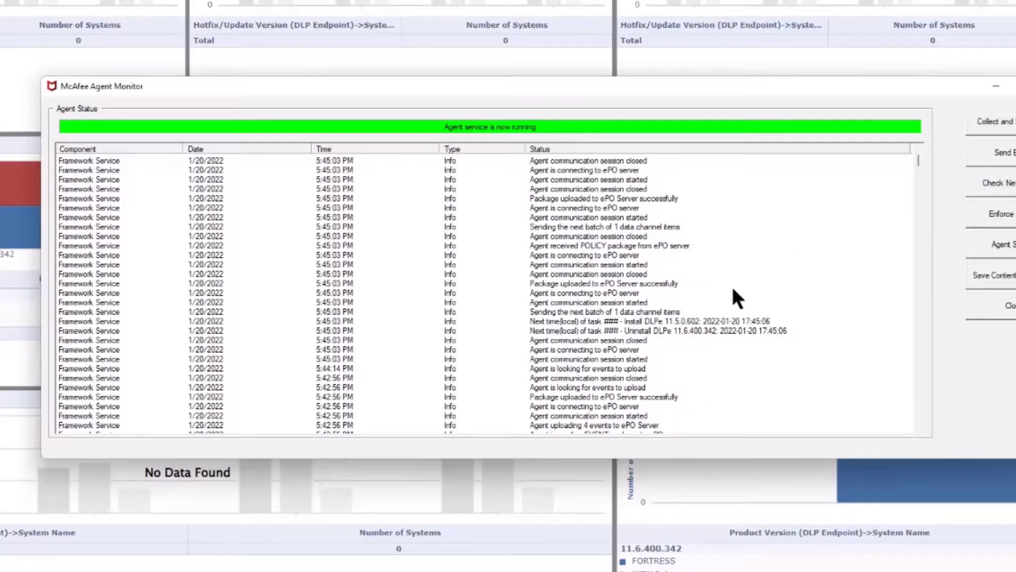
left_click(670, 367)
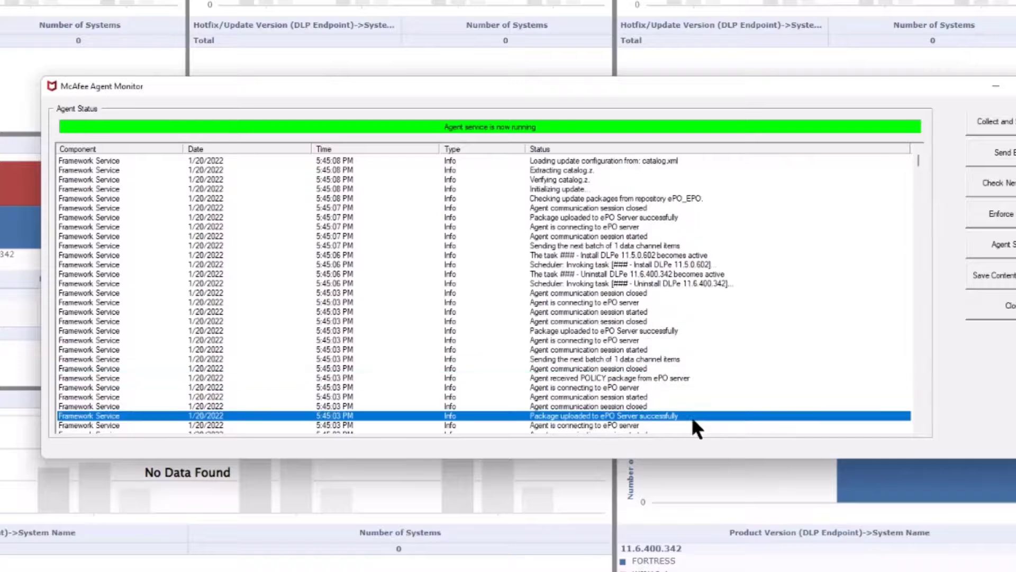
left_click(725, 323)
left_click(709, 370)
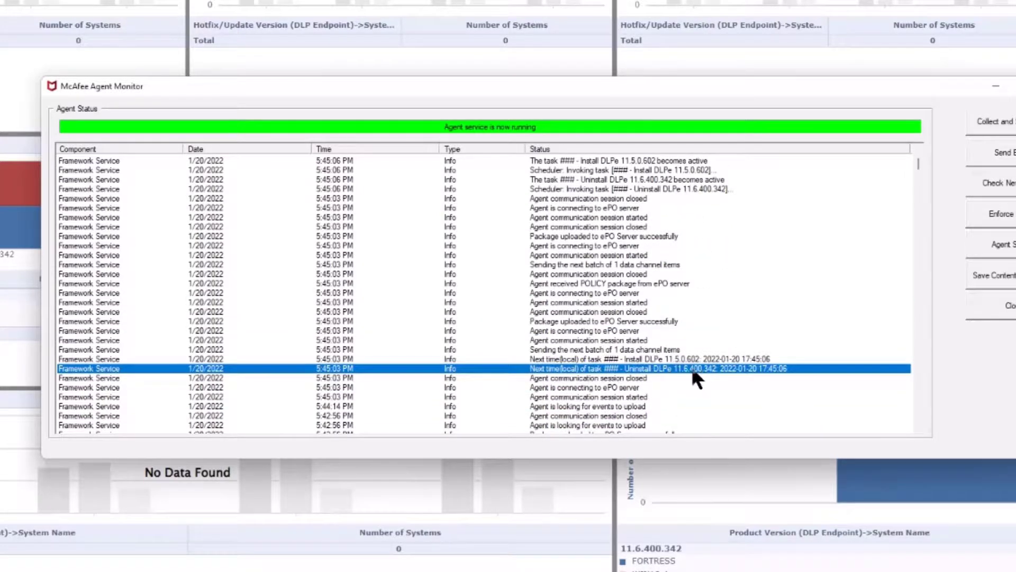
left_click(654, 360)
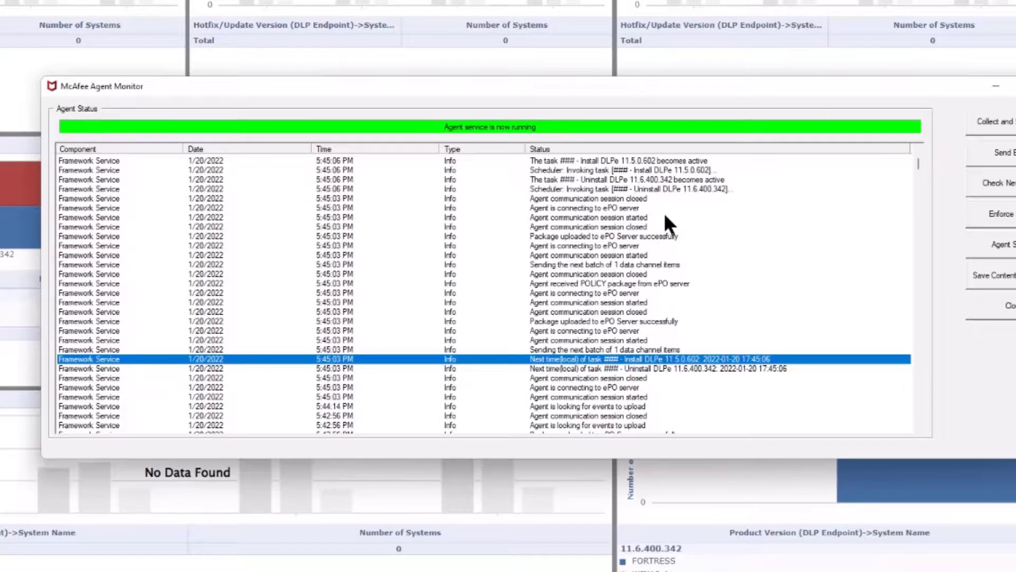
left_click(679, 189)
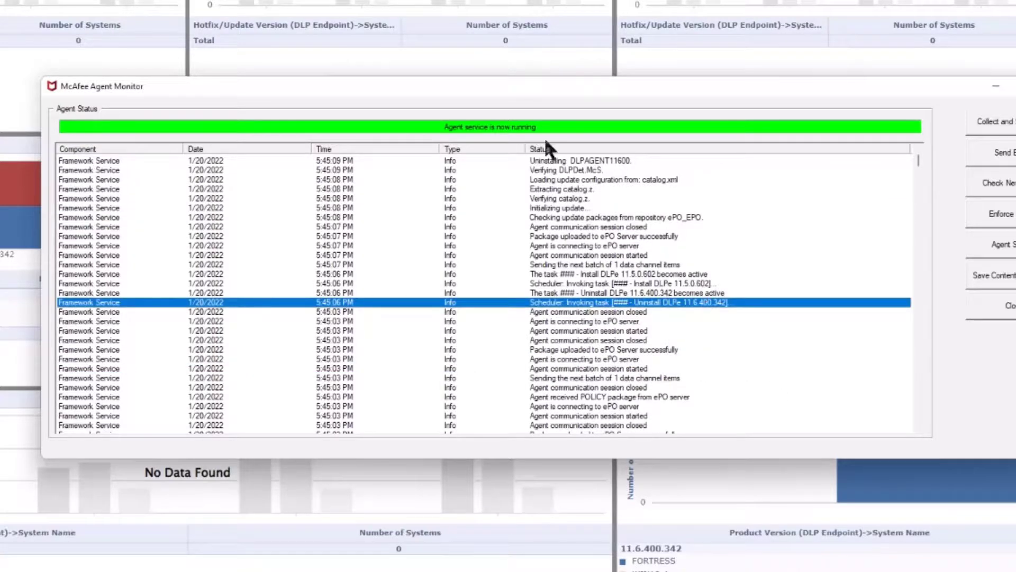
left_click(611, 160)
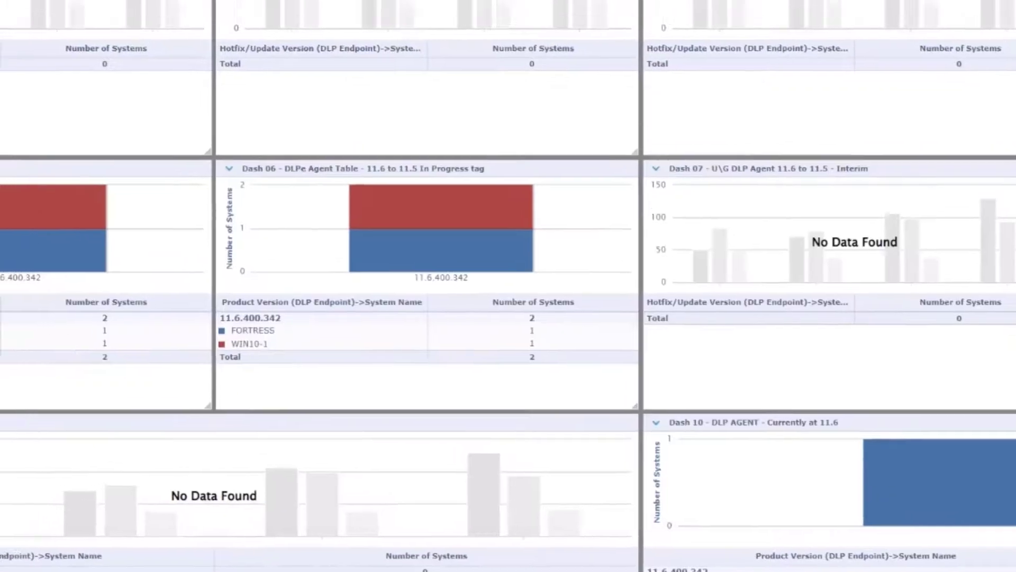
Check the workstations' tags in the System Tree and the systems shown in the Dash 07 Interim monitor
left_click(272, 22)
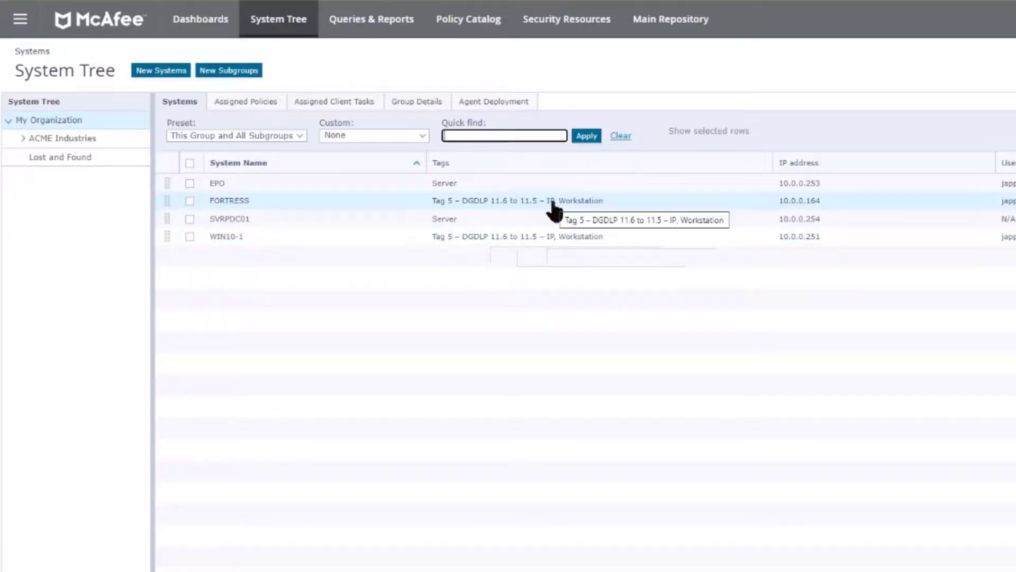
left_click(143, 16)
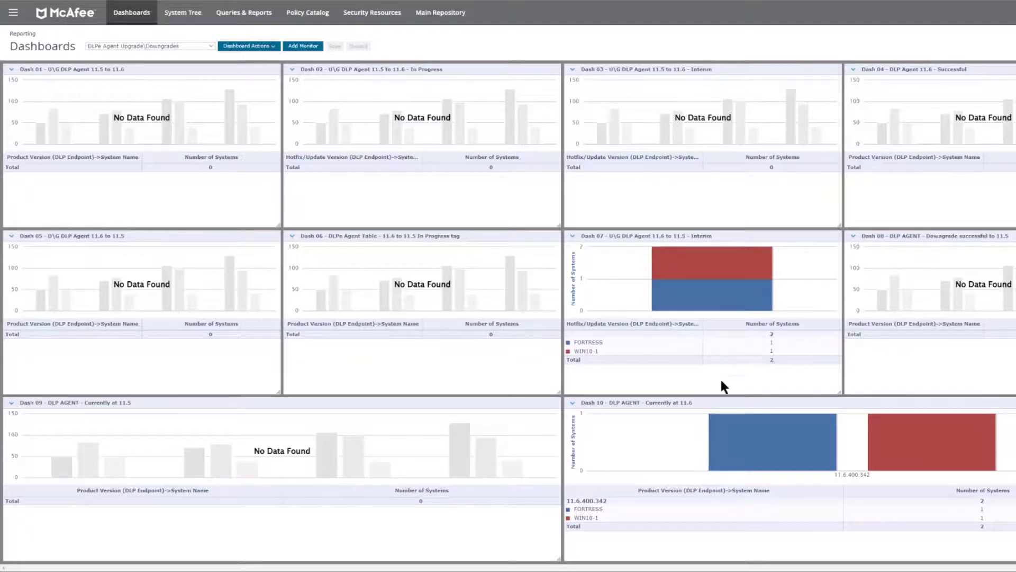
mouse_move(733, 268)
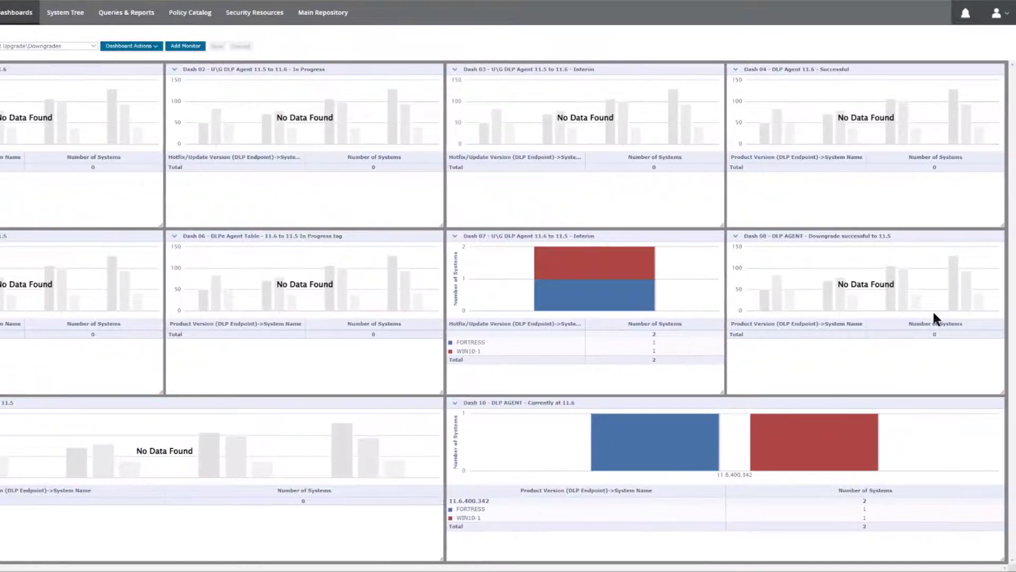
Switch to McAfee Agent Monitor and examine the log entries for the DLPAGENT11500 installation
left_click(171, 556)
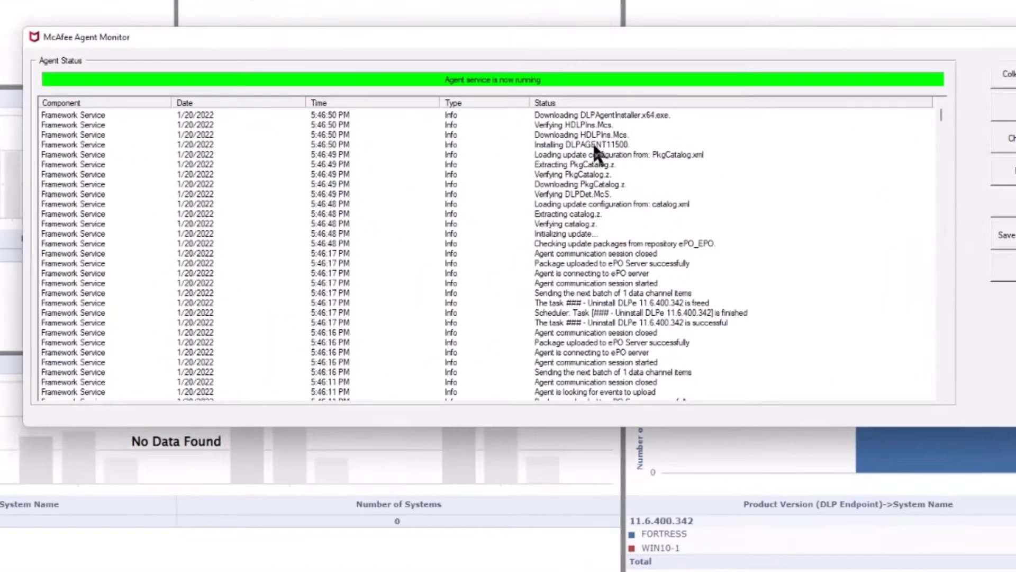
left_click(595, 145)
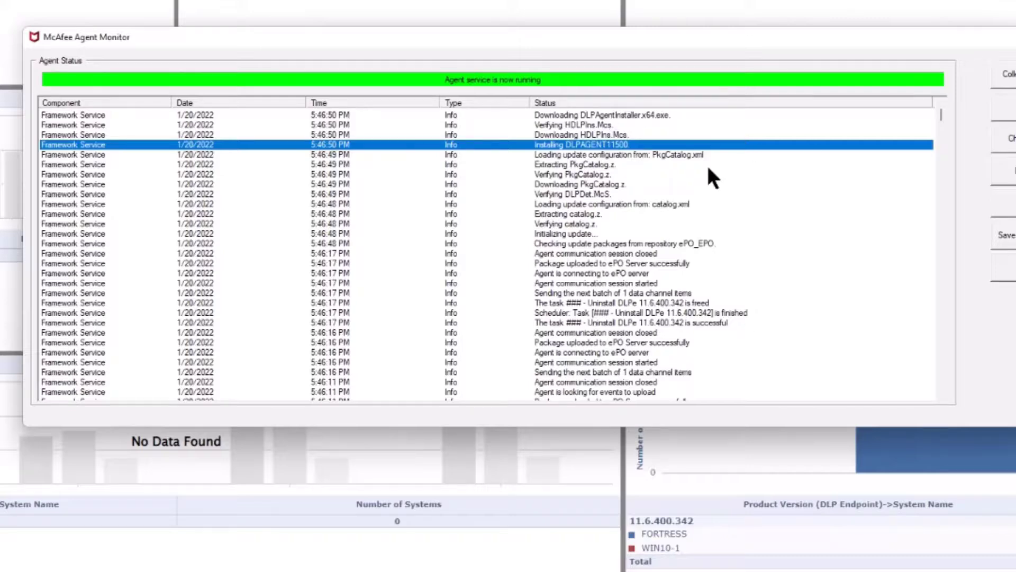
left_click(640, 303)
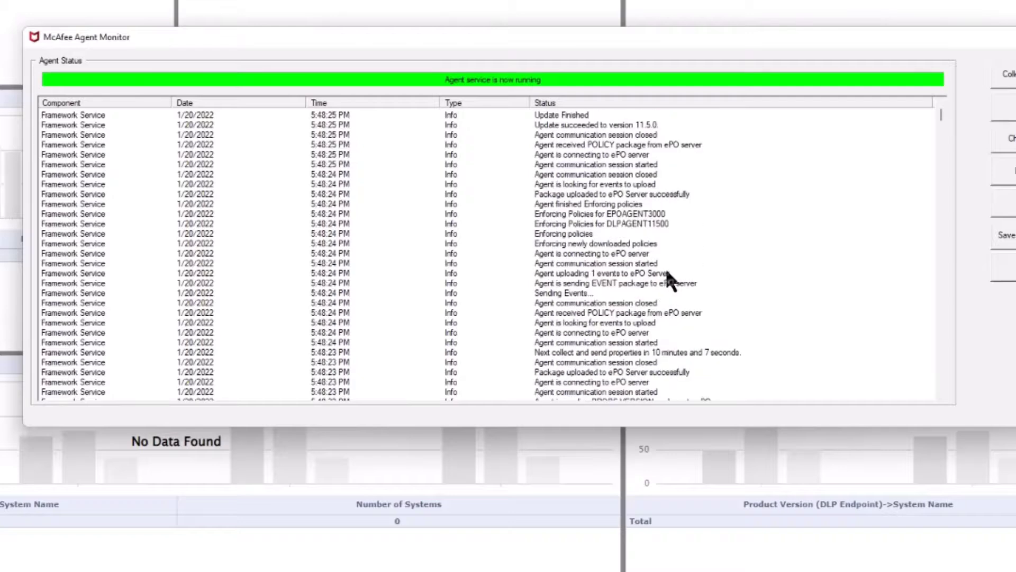
Switch back to McAfee ePO and check the workstations' DLP Endpoint versions and tags in the System Tree and the downgrade dashboards
left_click(585, 127)
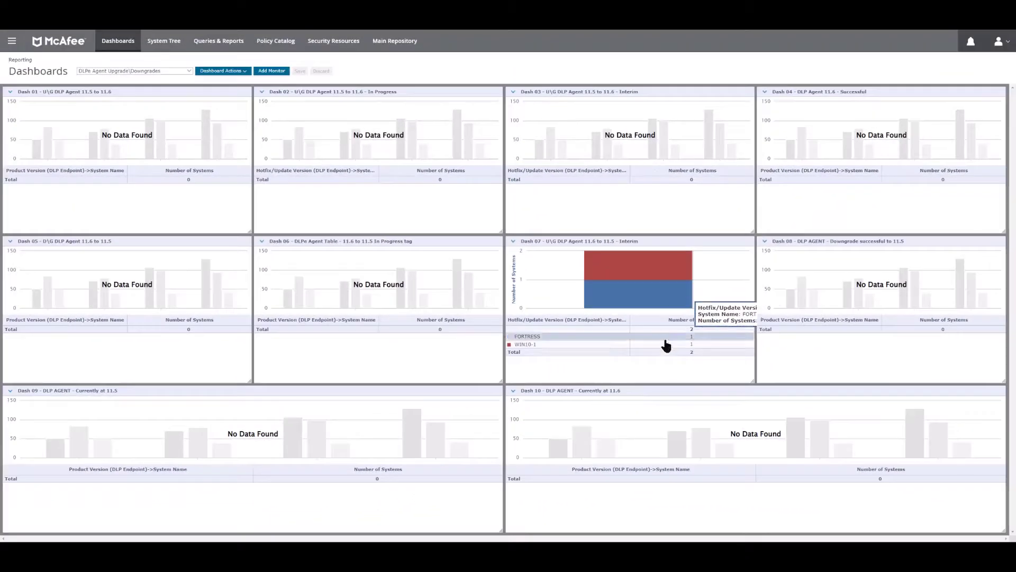
left_click(166, 45)
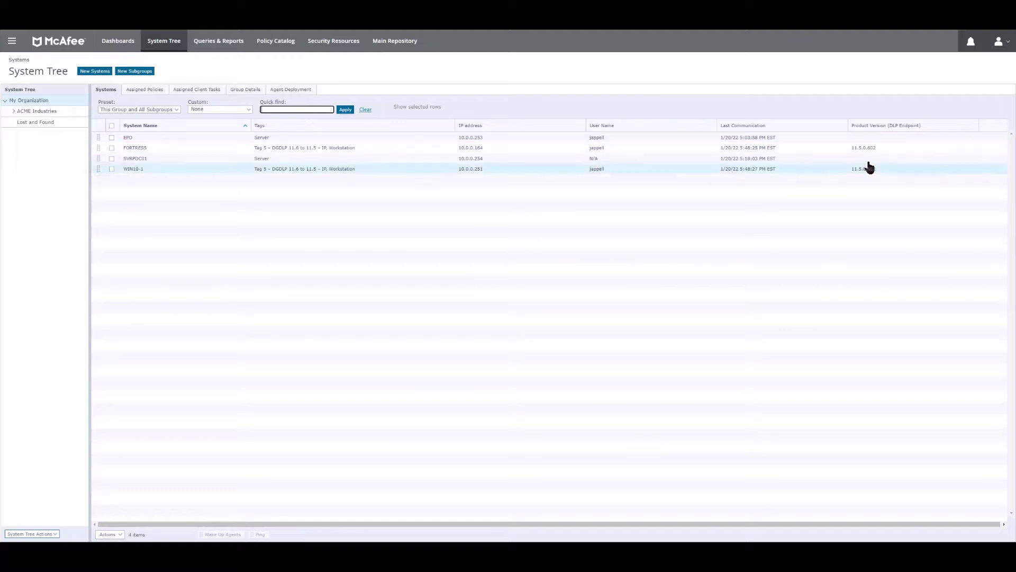
left_click(122, 44)
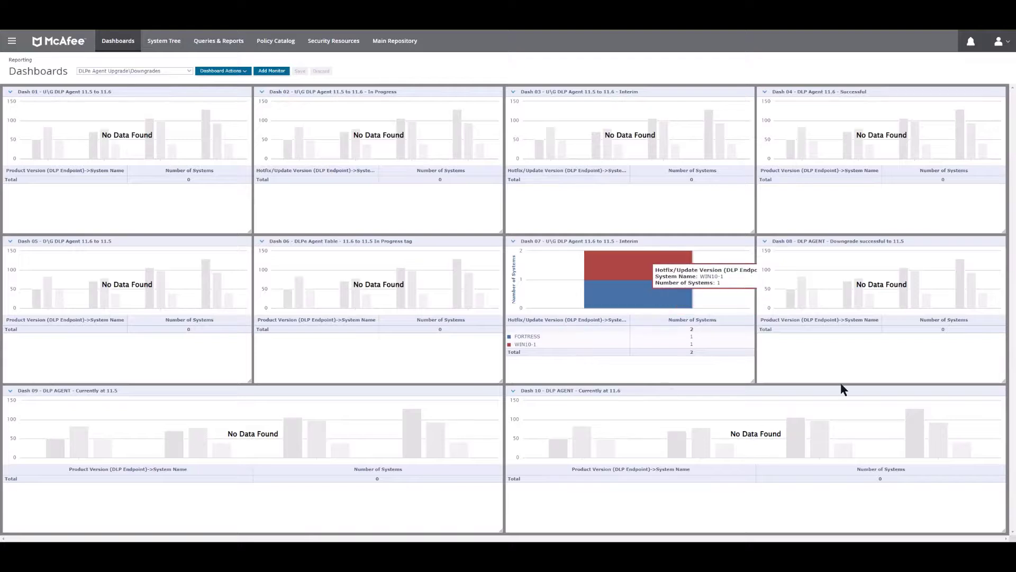
Open the Server Tasks list
left_click(11, 41)
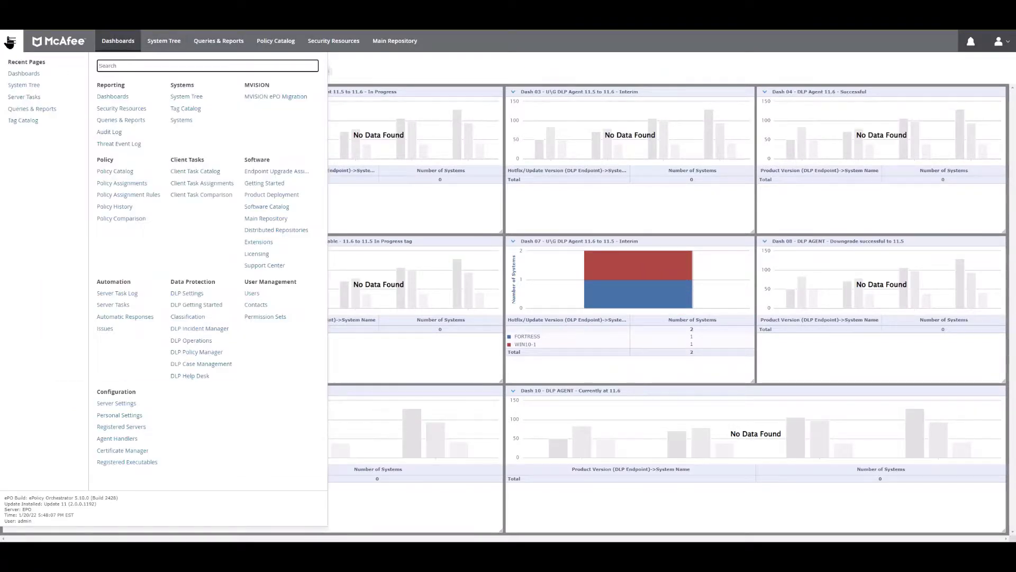
left_click(33, 98)
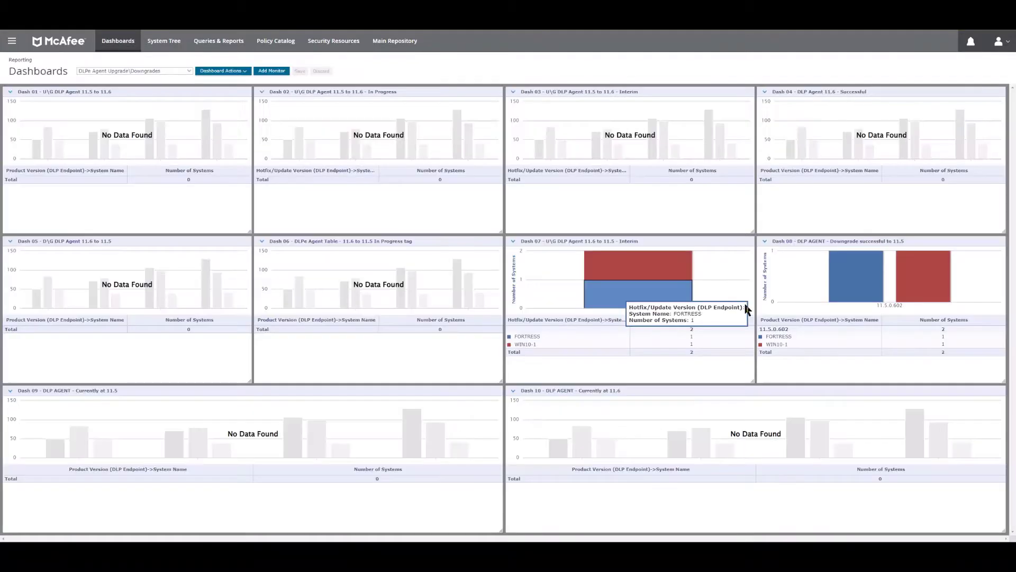
Refresh the Dash 07 Interim monitor, and check the workstations' tags in the System Tree against the downgrade dashboards
left_click(513, 241)
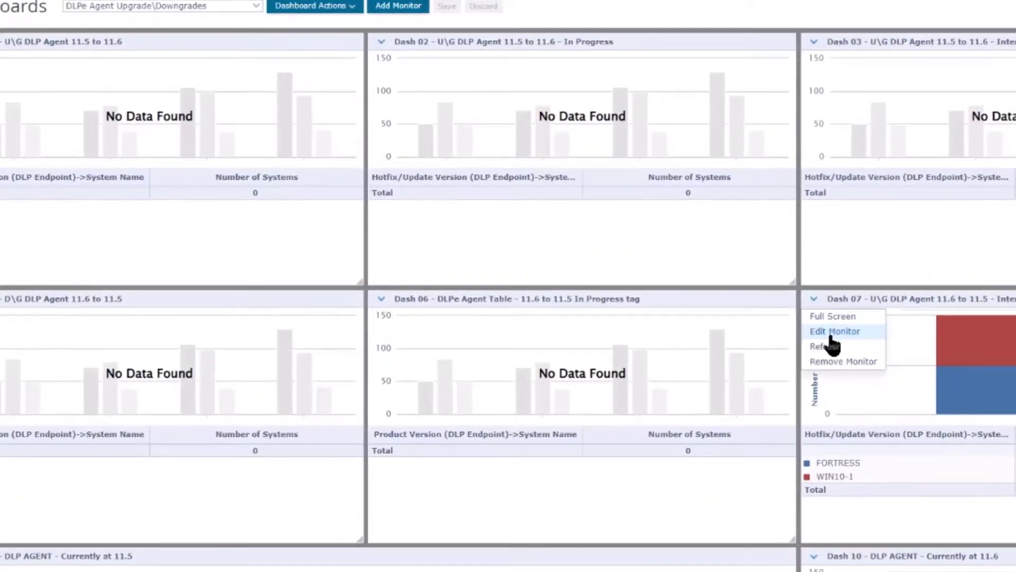
left_click(709, 317)
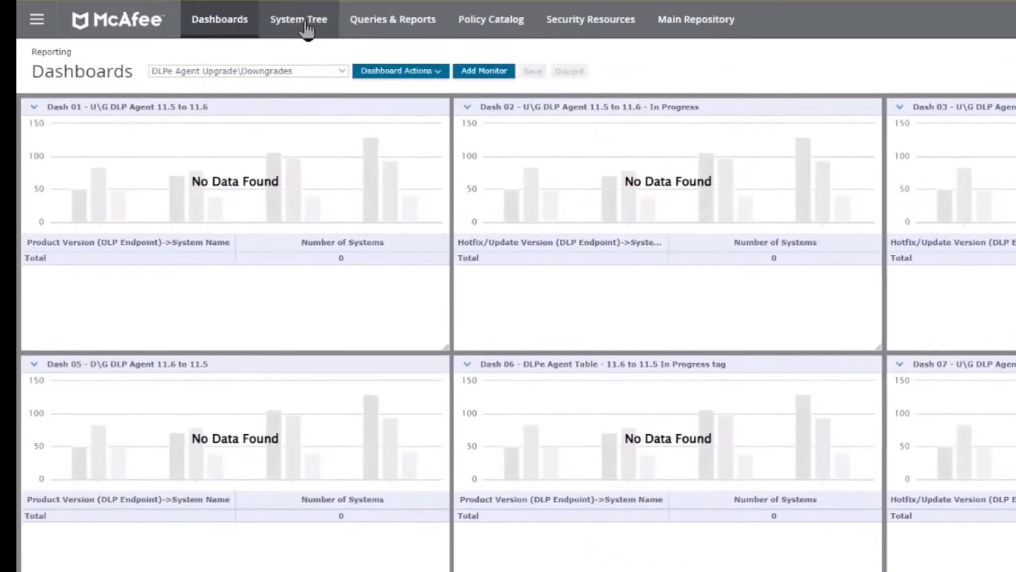
left_click(305, 22)
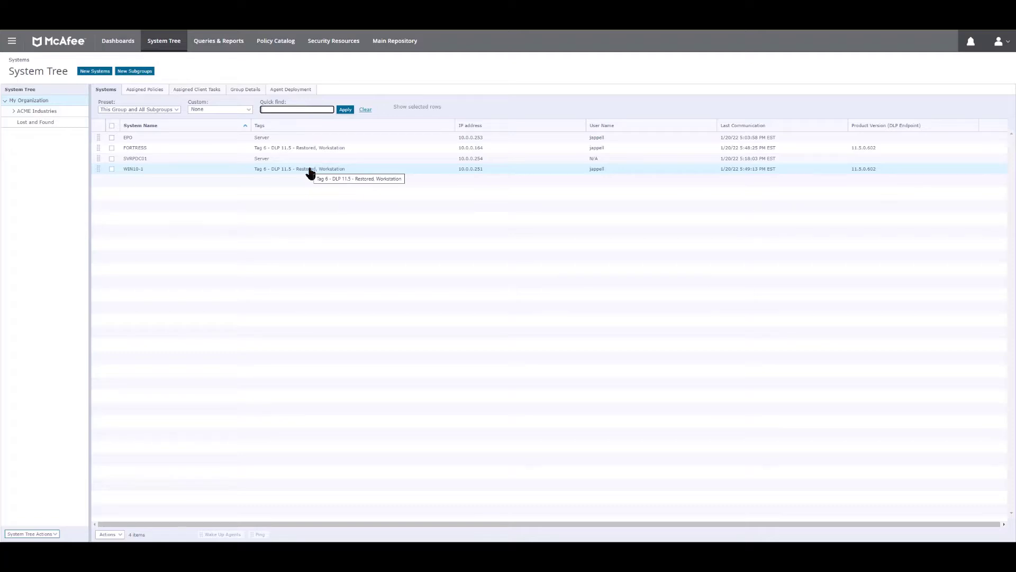
left_click(122, 41)
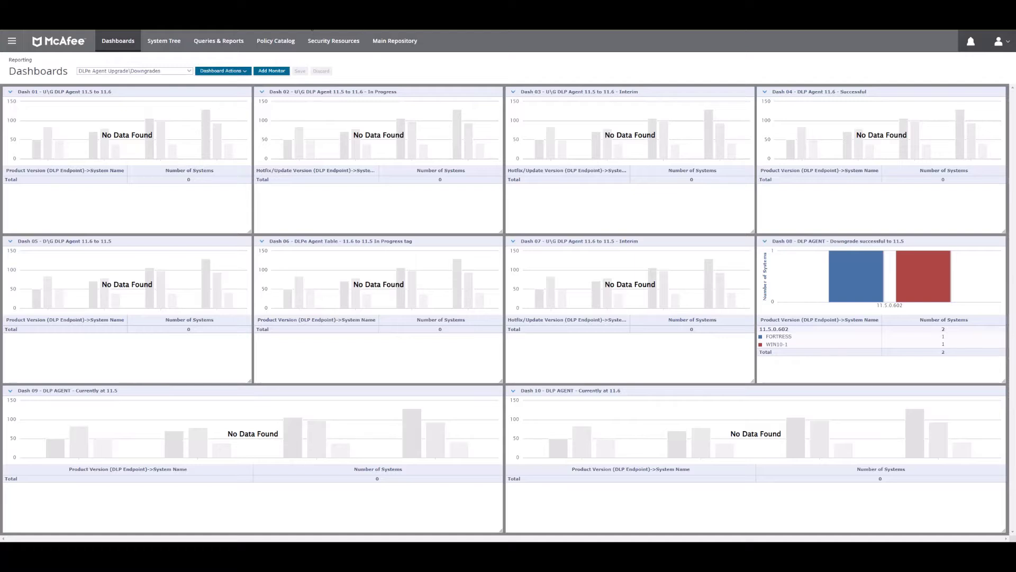
Clear the tag Tag 6 - DLP 11.5 - Restored in the DLP Deployment group from FORTRESS and WIN10-1 in the System Tree
left_click(164, 43)
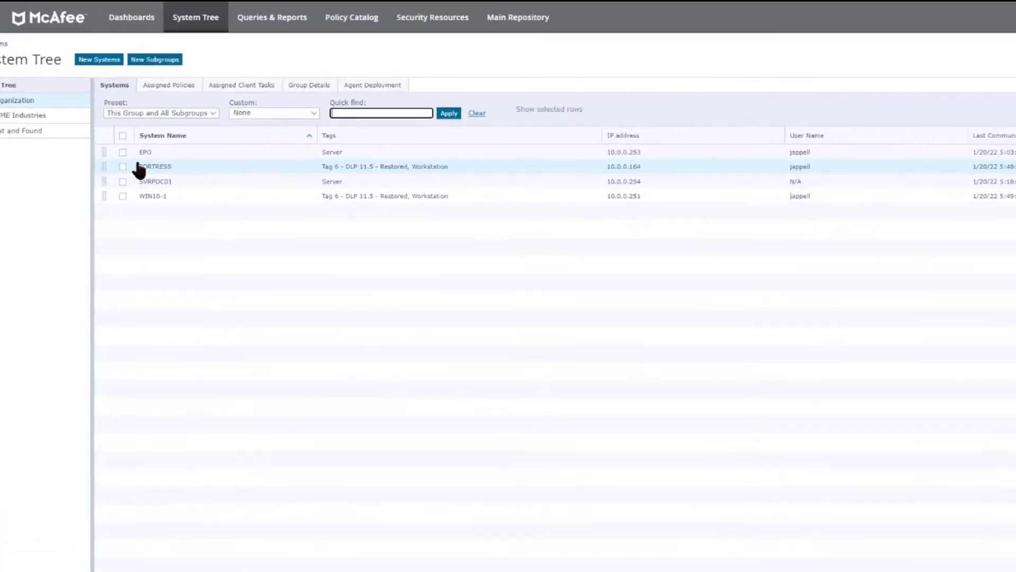
left_click(122, 167)
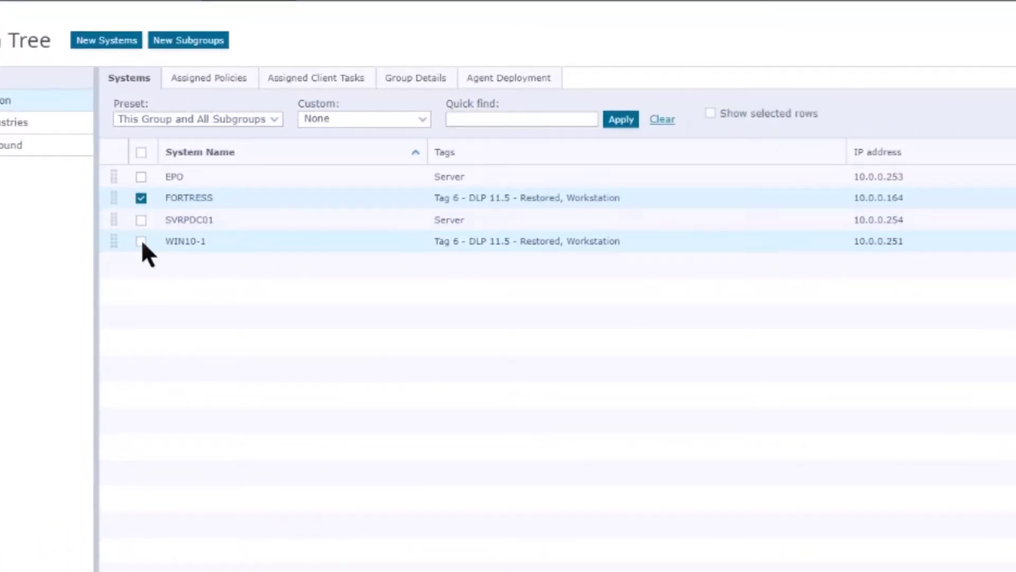
left_click(141, 241)
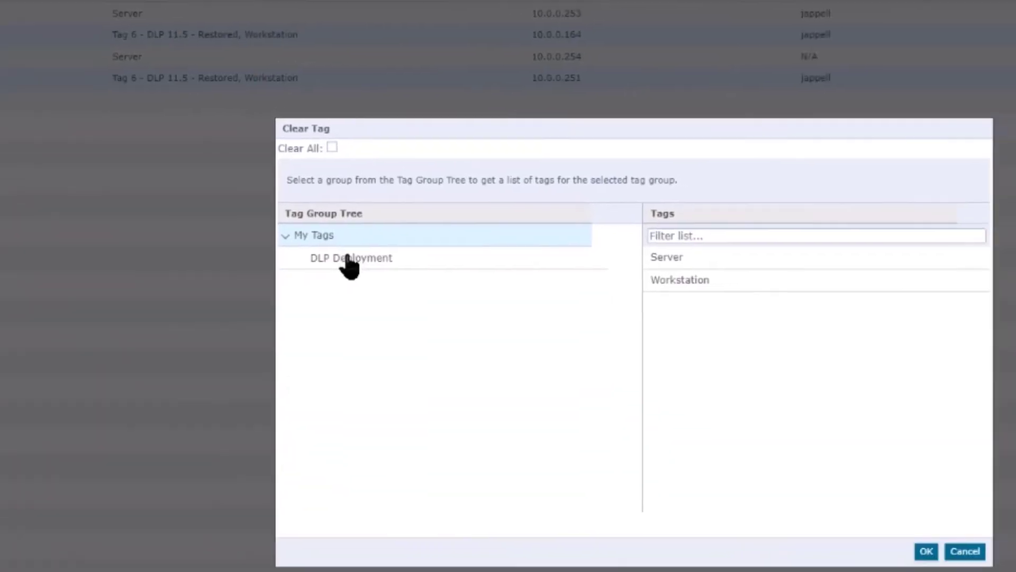
left_click(675, 420)
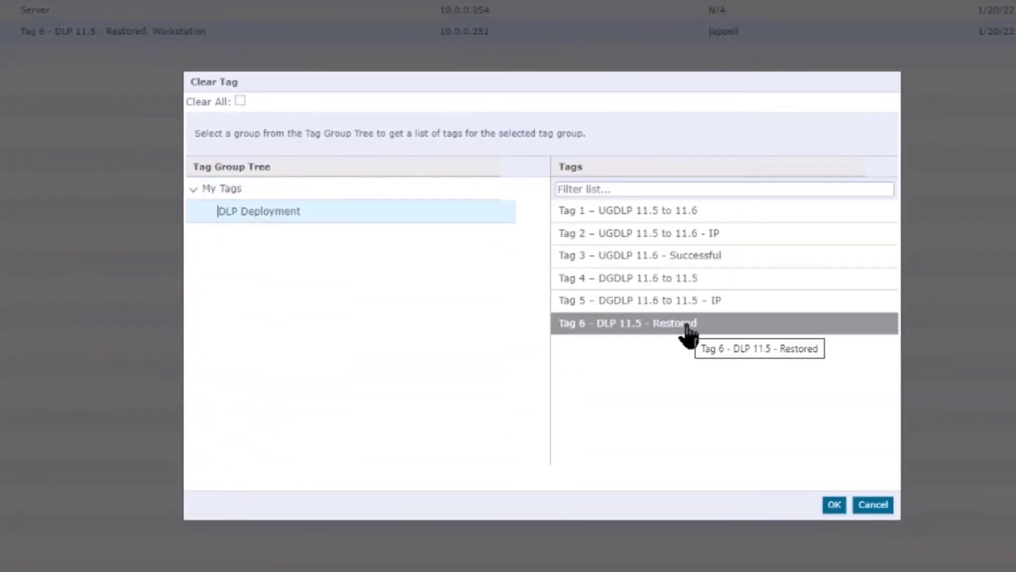
left_click(687, 326)
left_click(834, 504)
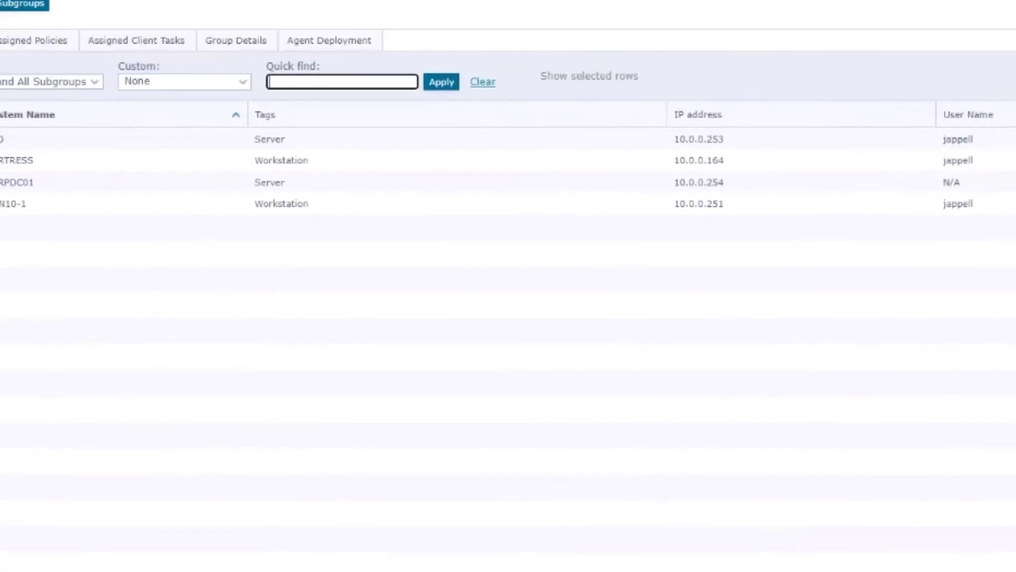